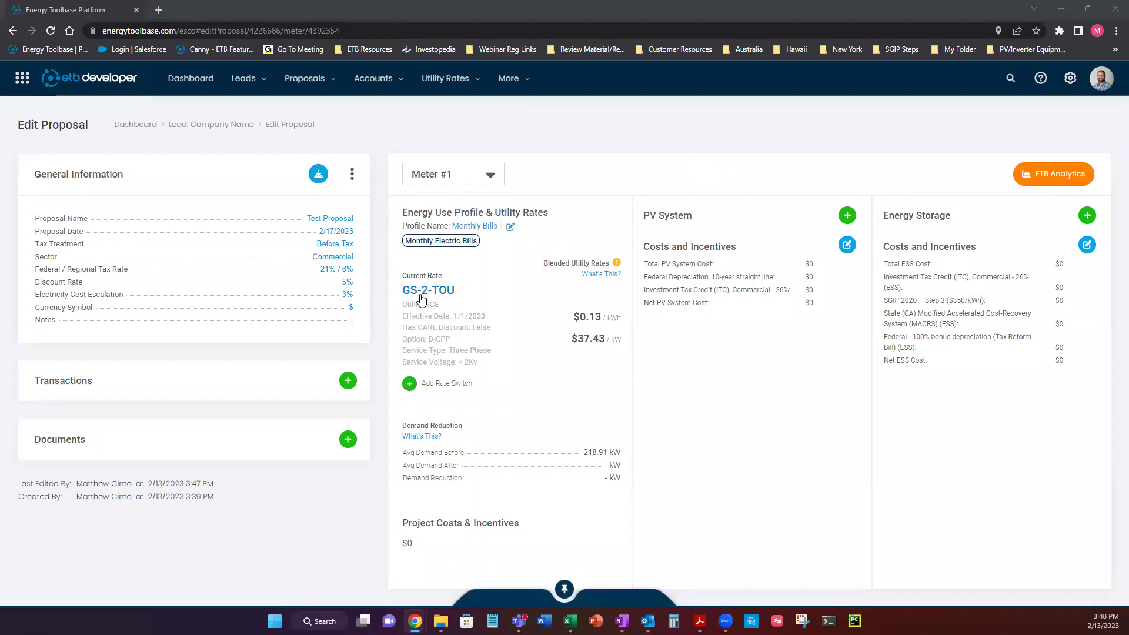
Add a PV array to the proposal using PVWatts Simulation for solar generation data.
click(848, 215)
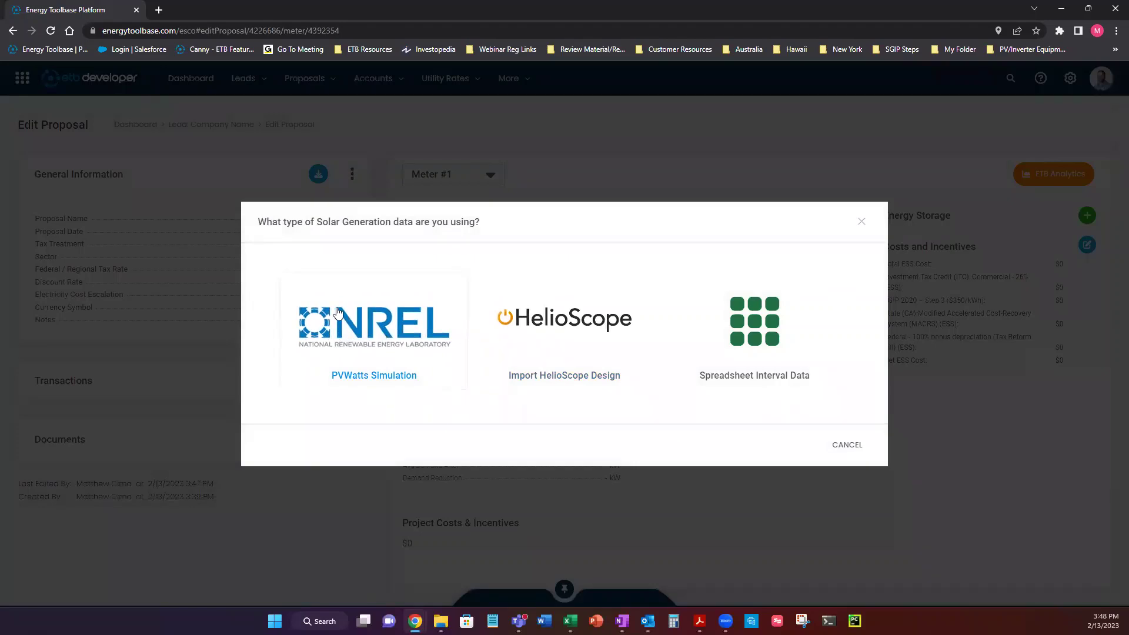
click(374, 334)
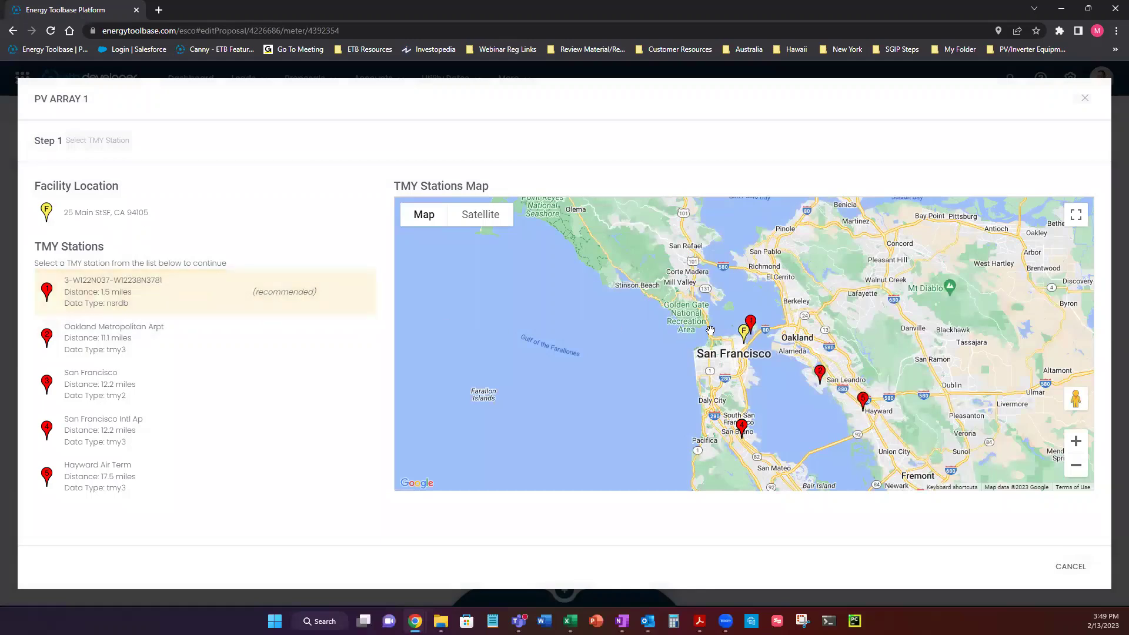
Choose the recommended nsrdb TMY station, 1.5 miles away, for PV Array 1.
click(181, 292)
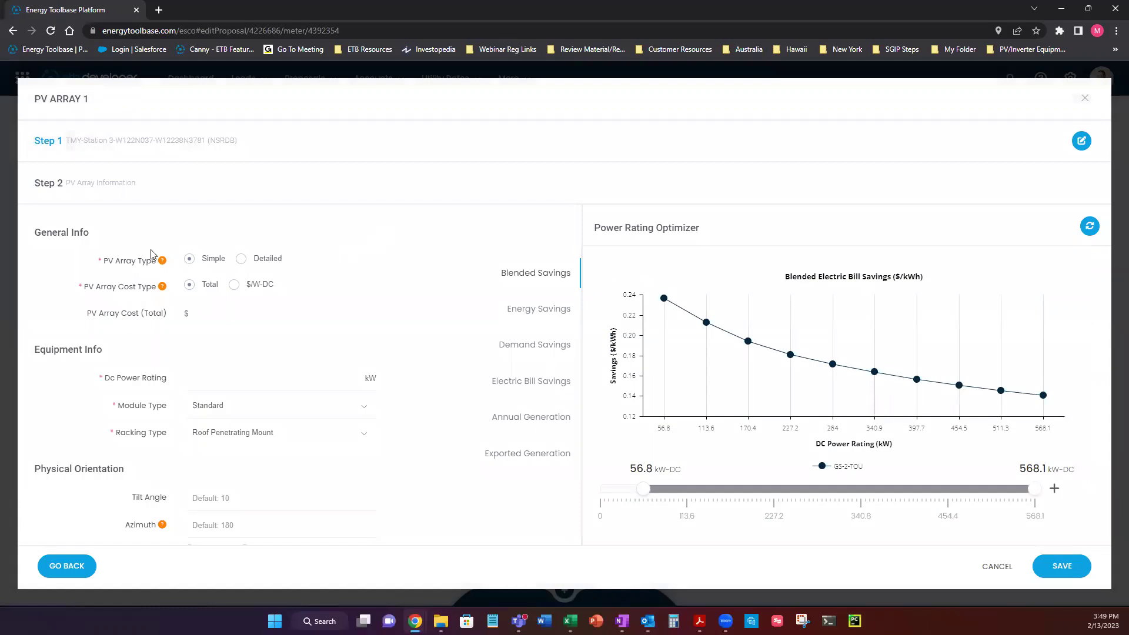
drag(105, 267, 157, 273)
click(201, 274)
Switch PV Array 1 to Detailed and browse the solar panel and inverter manufacturer lists without choosing.
click(241, 260)
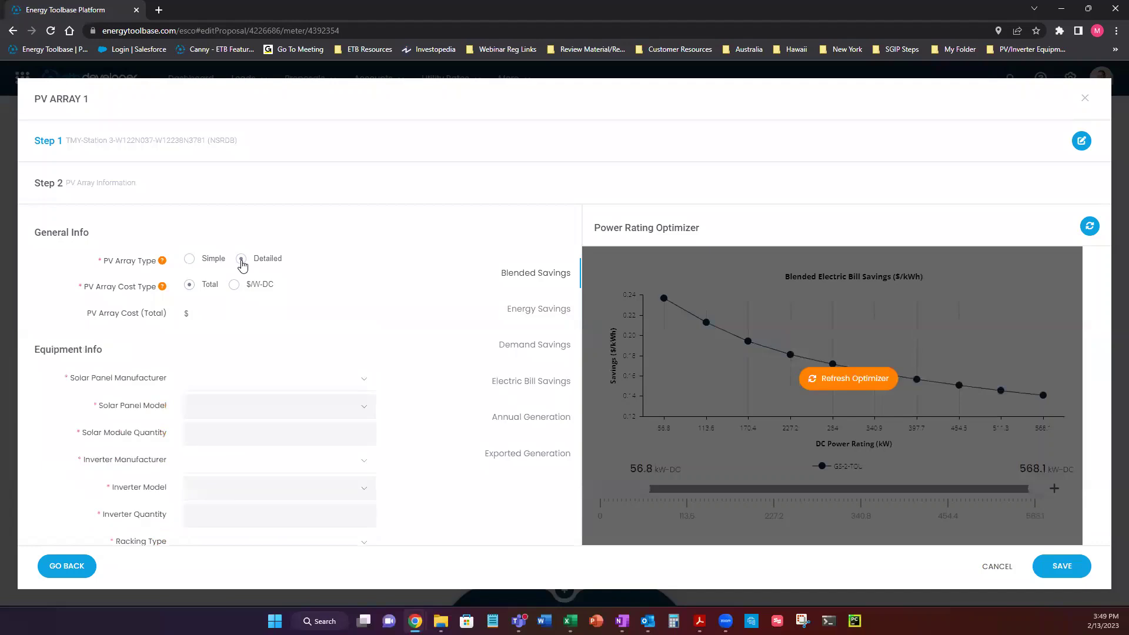
scroll(205, 355, down, 1)
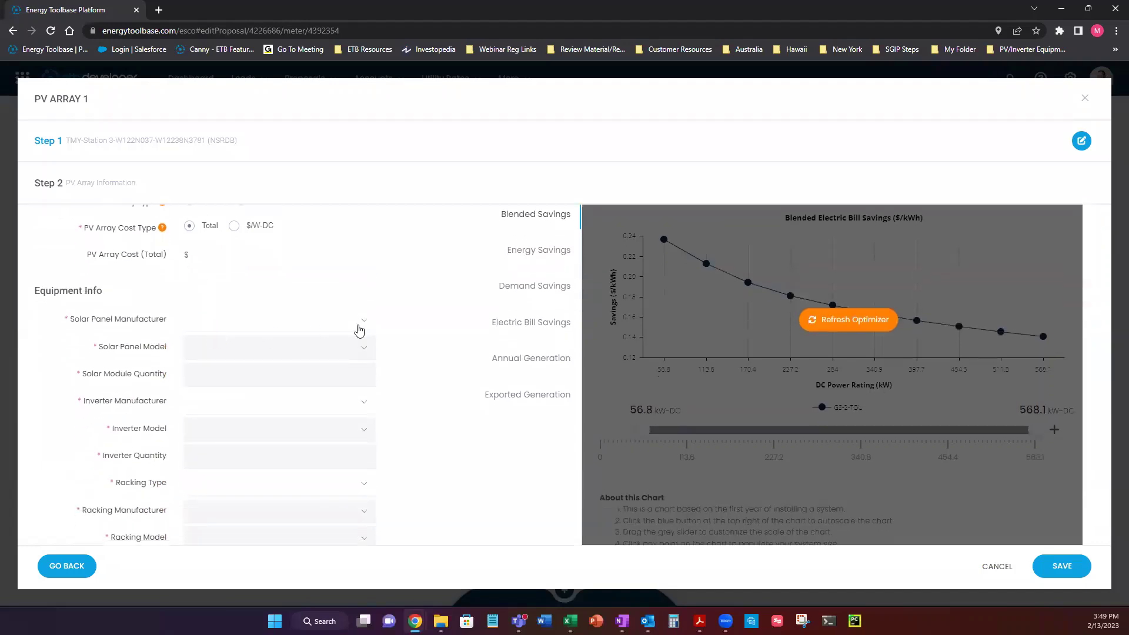
click(361, 325)
mouse_move(368, 363)
mouse_down()
mouse_move(364, 406)
mouse_move(364, 365)
mouse_up()
click(405, 280)
click(219, 400)
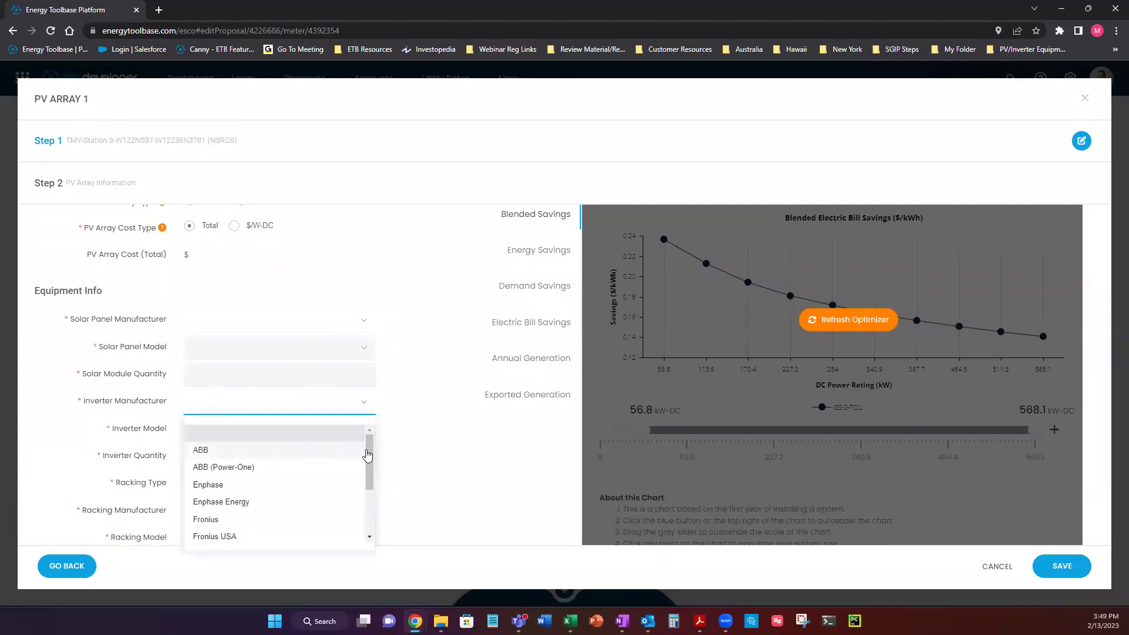
drag(369, 450, 368, 452)
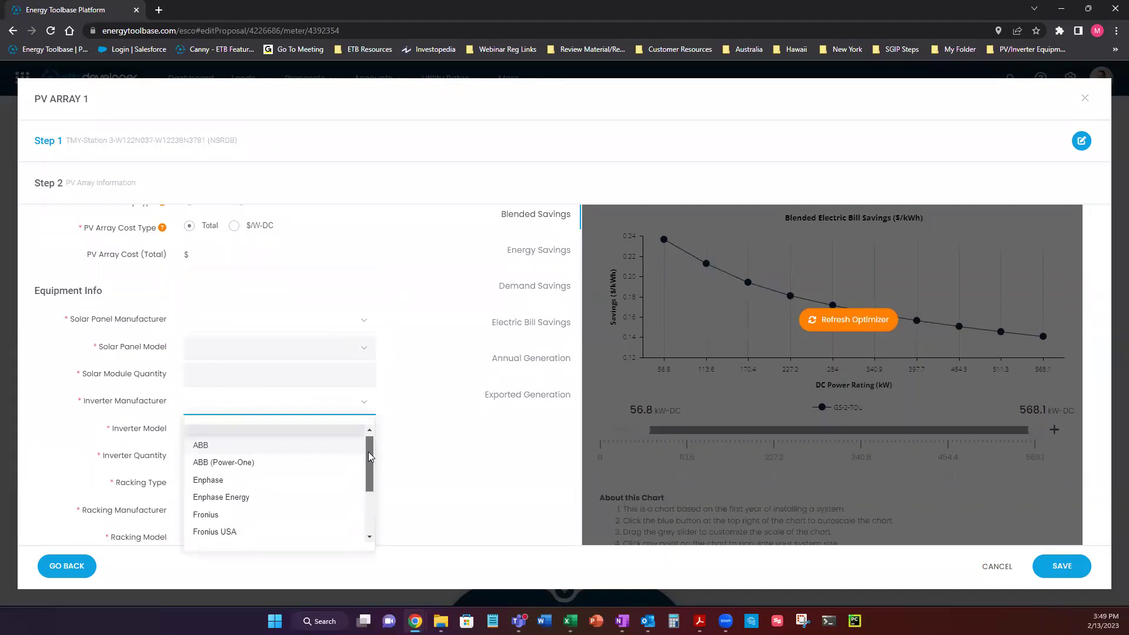
click(429, 402)
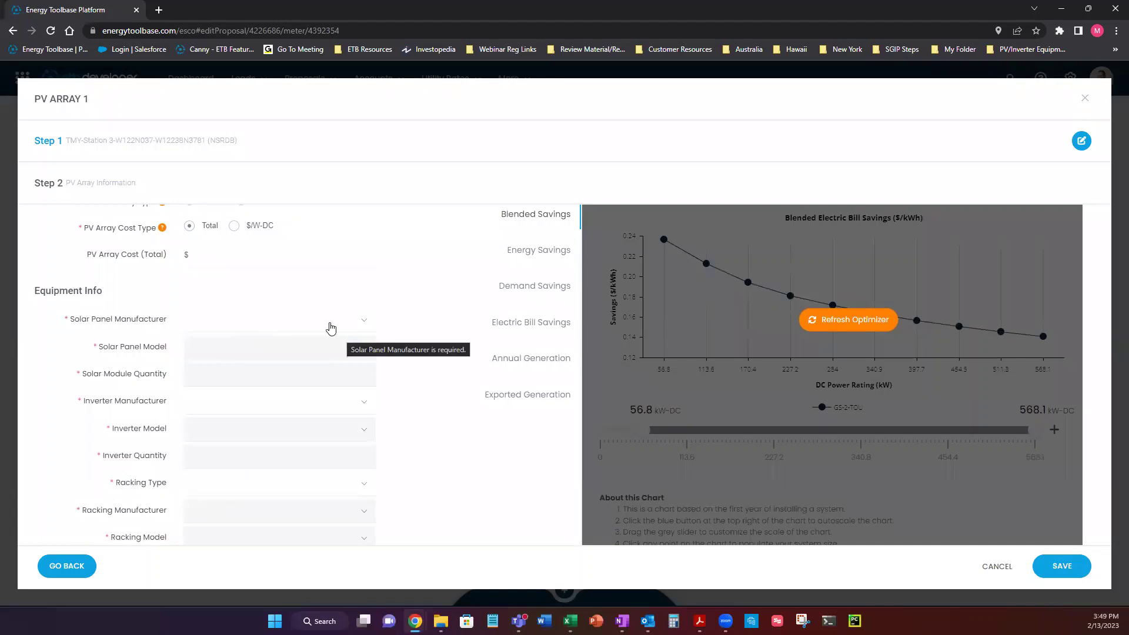
scroll(285, 293, up, 1)
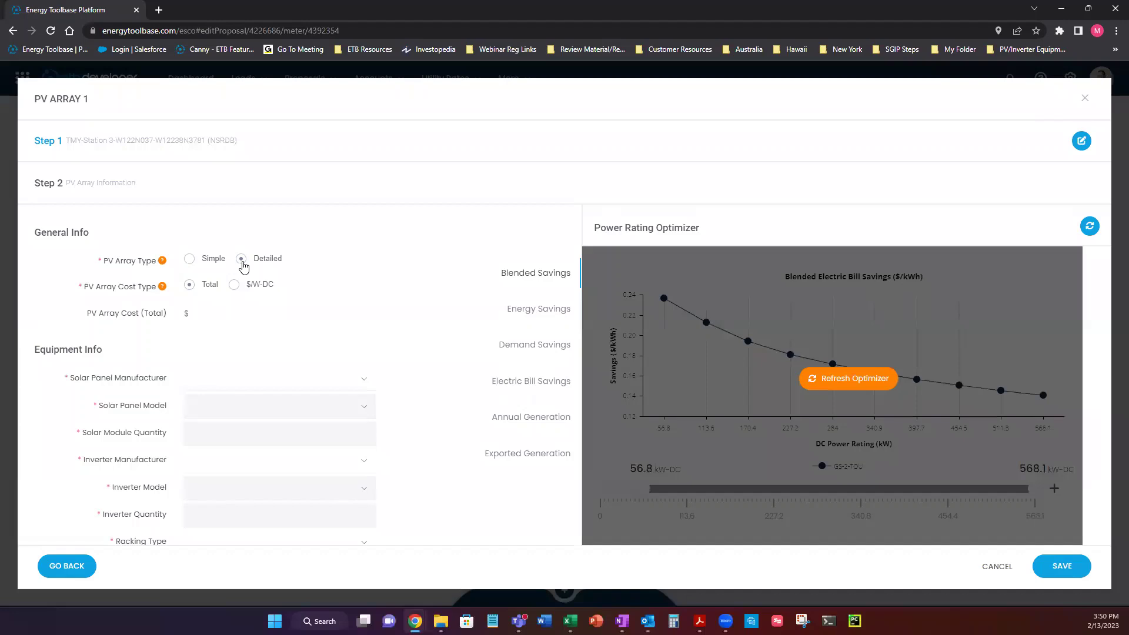
Switch PV Array 1 back to Simple and enter a total array cost of 150000.
click(190, 259)
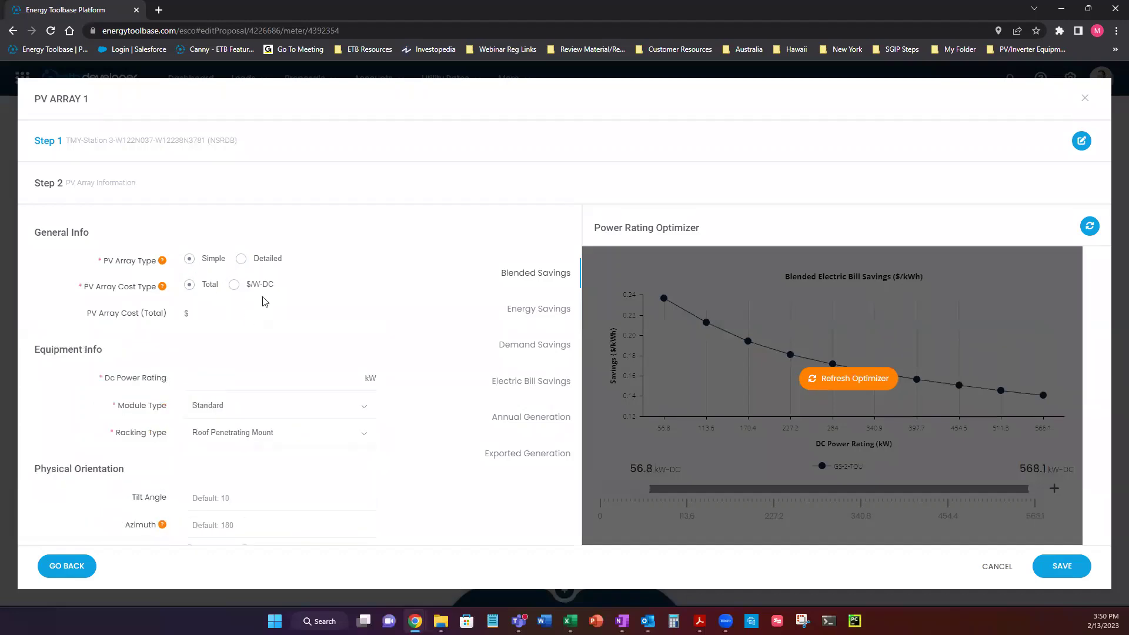
double_click(87, 287)
click(89, 297)
click(199, 314)
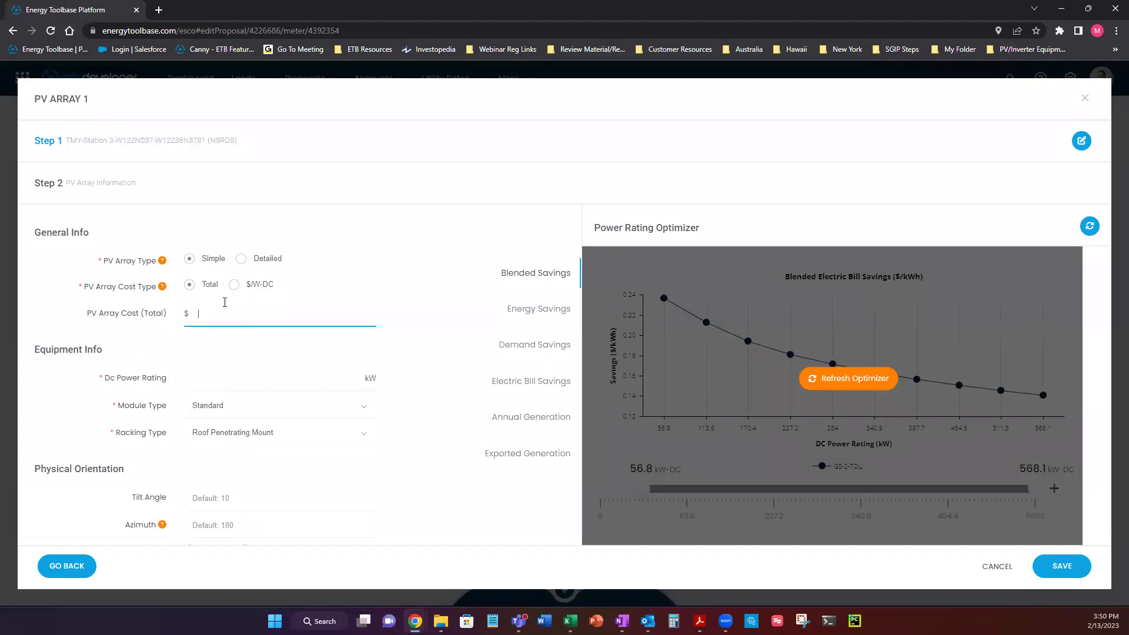
click(233, 284)
click(221, 318)
text(35)
text(.5)
click(189, 286)
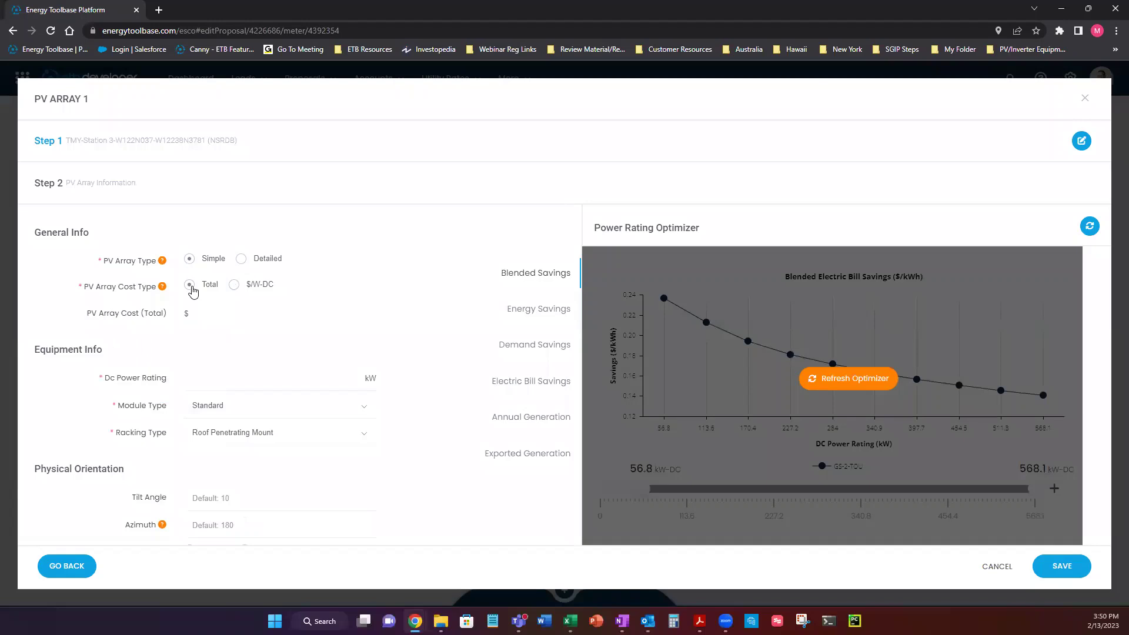
click(214, 314)
text(150000)
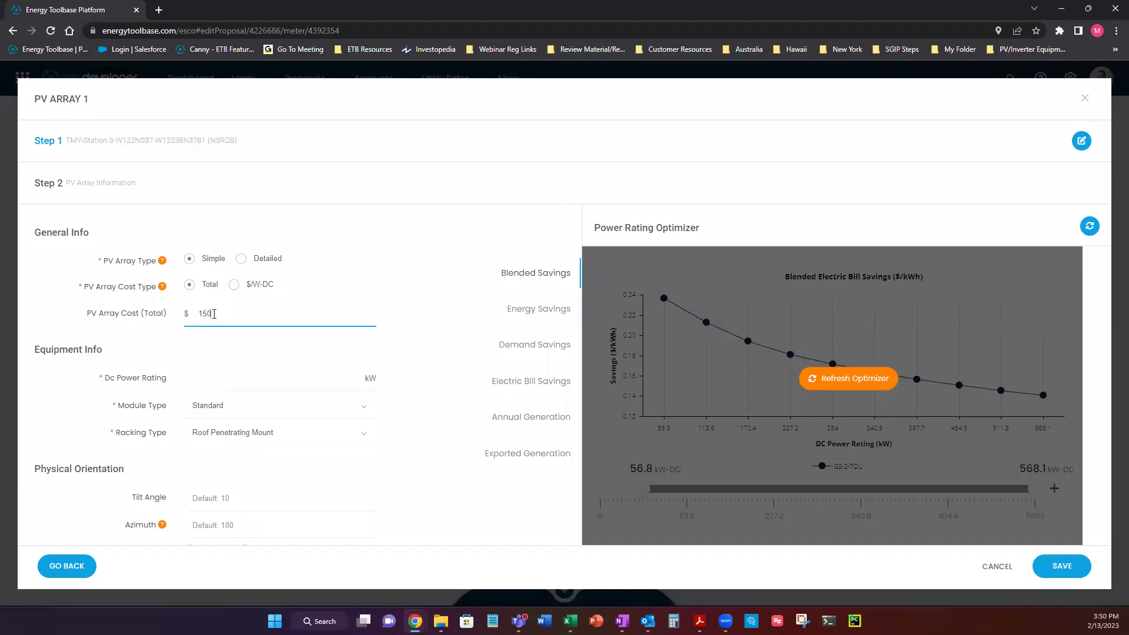
click(145, 345)
Set the Dc Power Rating to 100 kW.
click(218, 385)
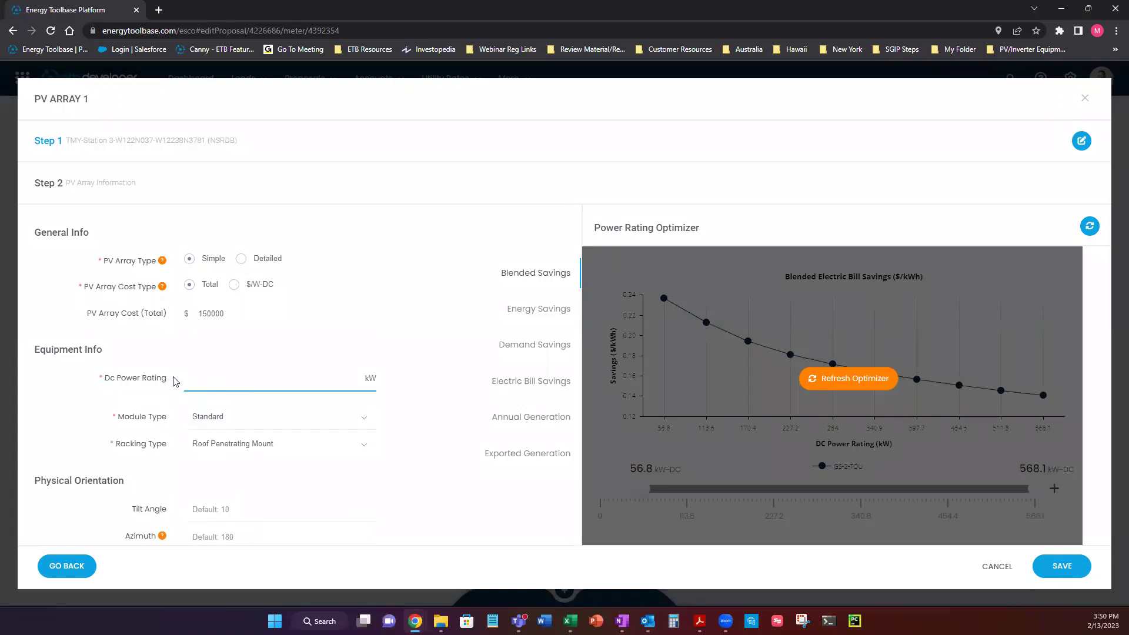
drag(168, 378, 104, 383)
click(211, 387)
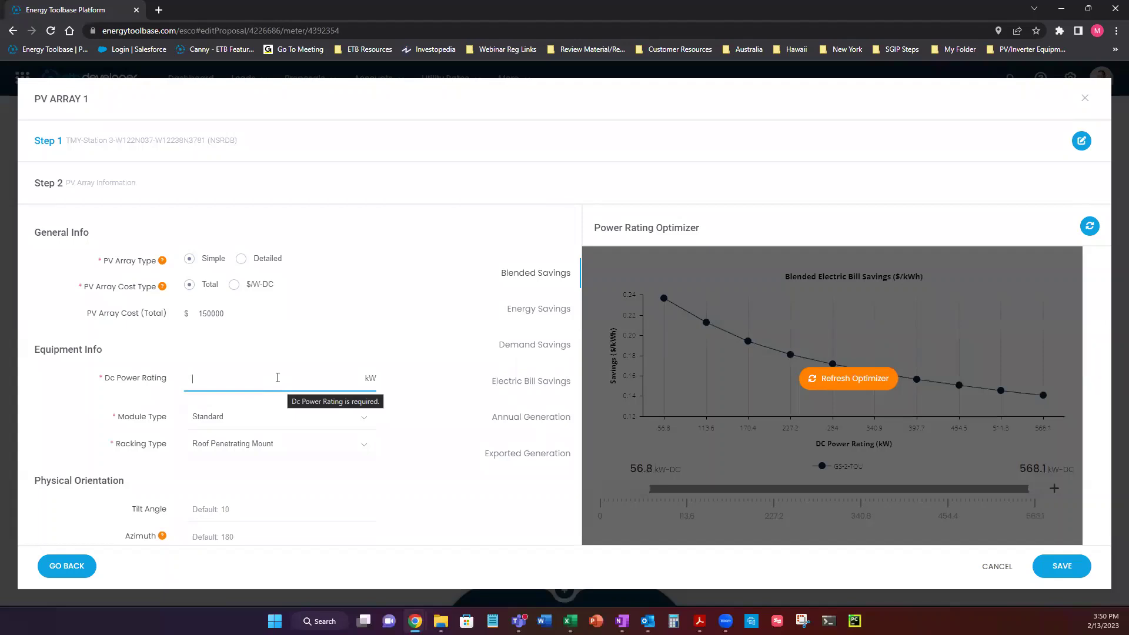
text(100)
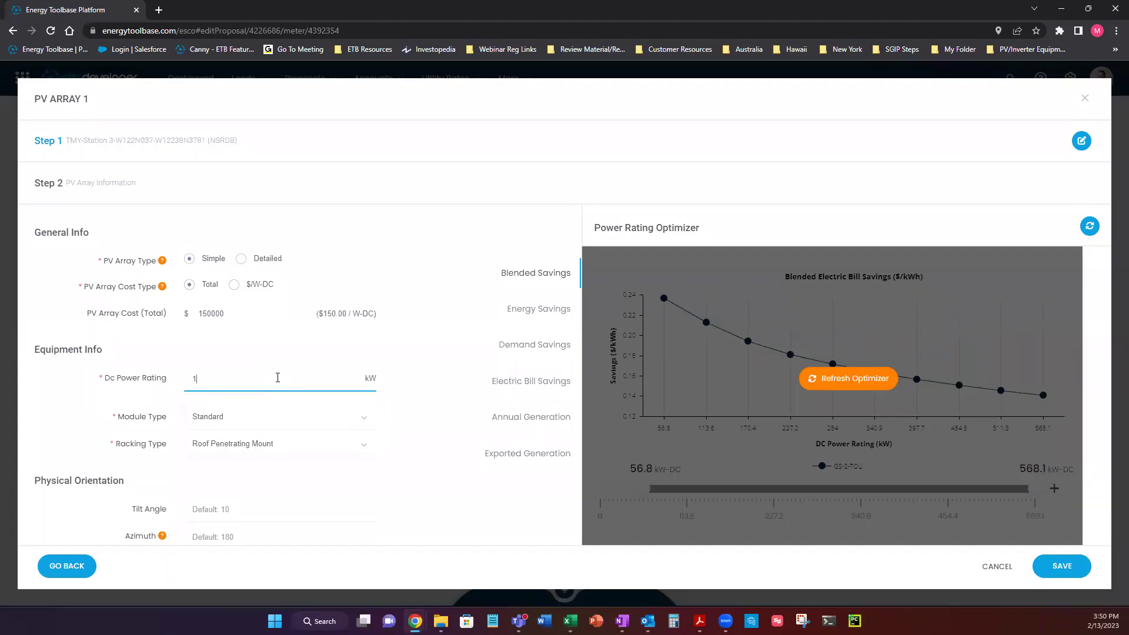
click(386, 393)
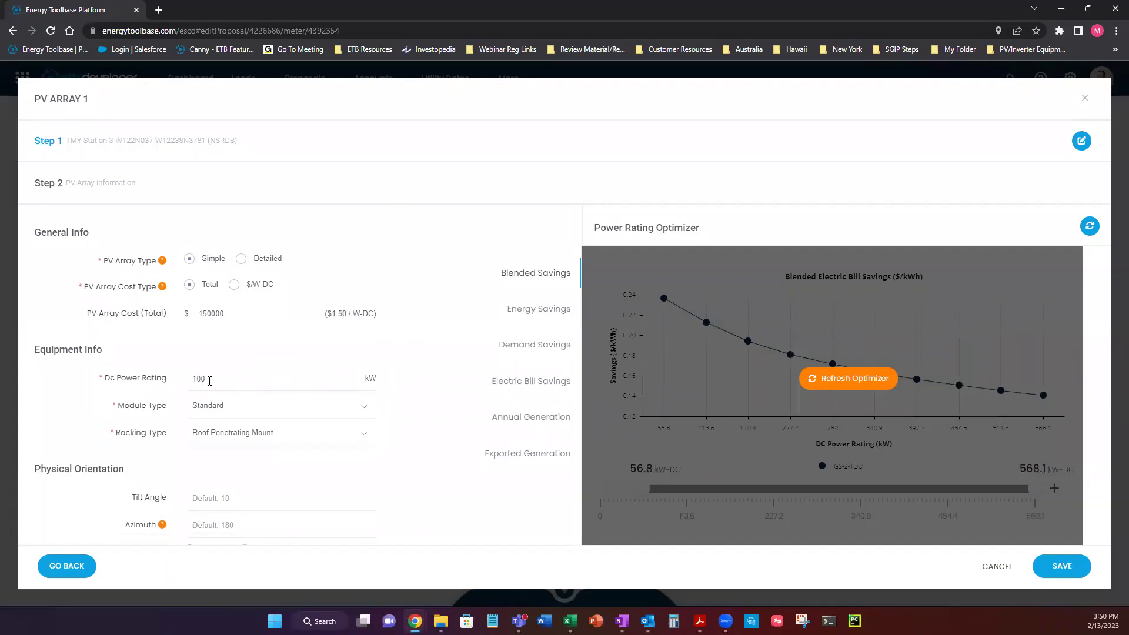
Re-enter the cost as $2.50 per watt, giving a $250,000 total.
double_click(223, 312)
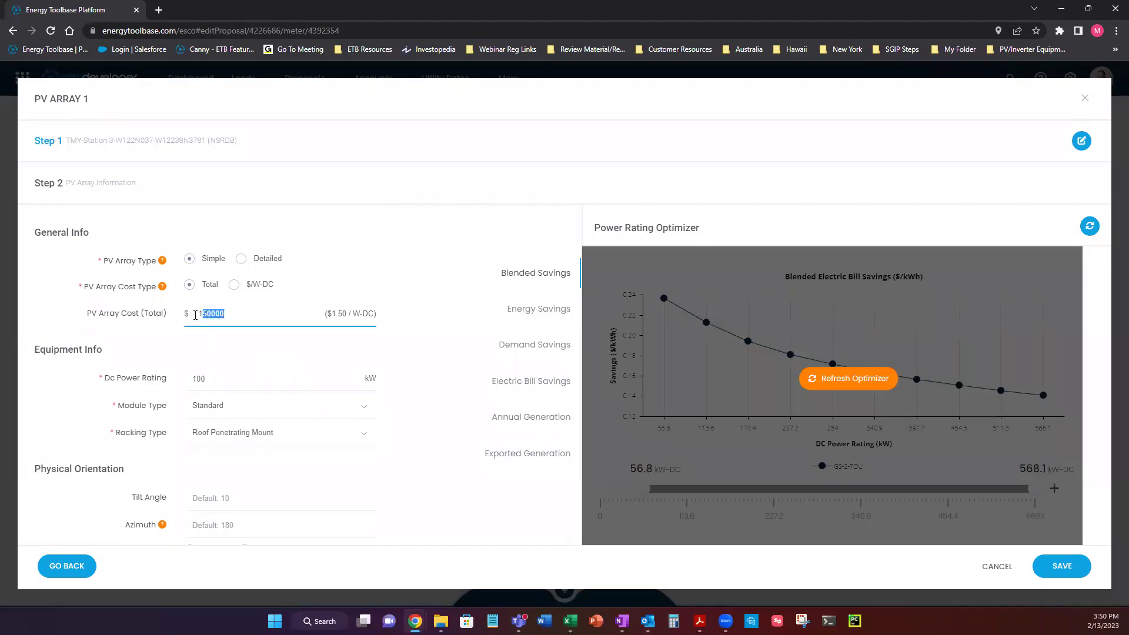
click(235, 285)
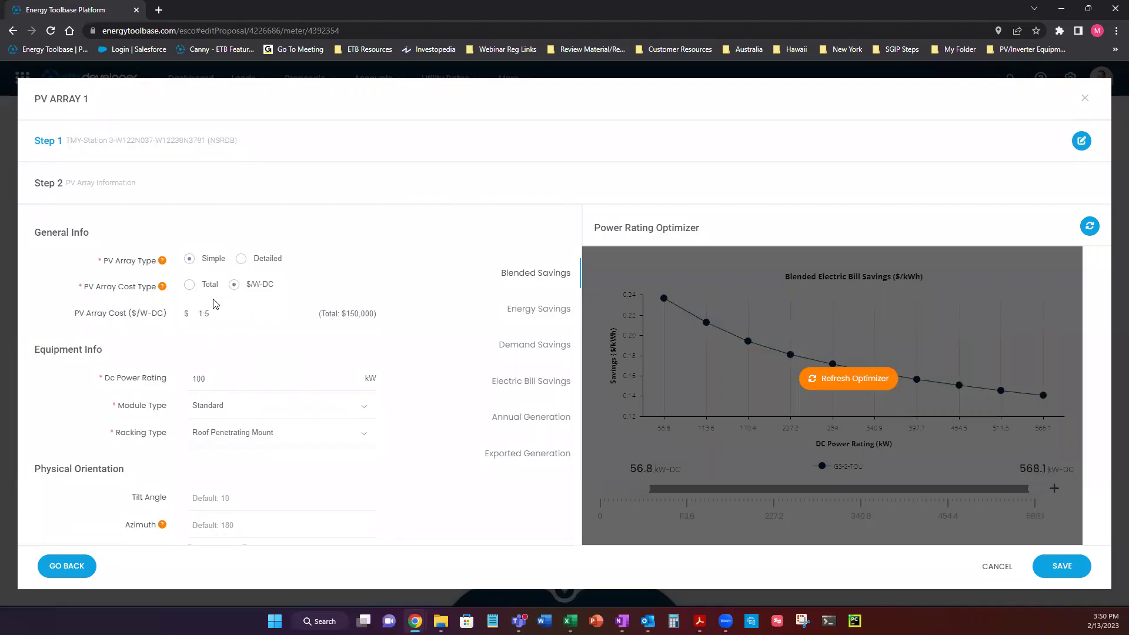
click(178, 318)
key(shift+Right)
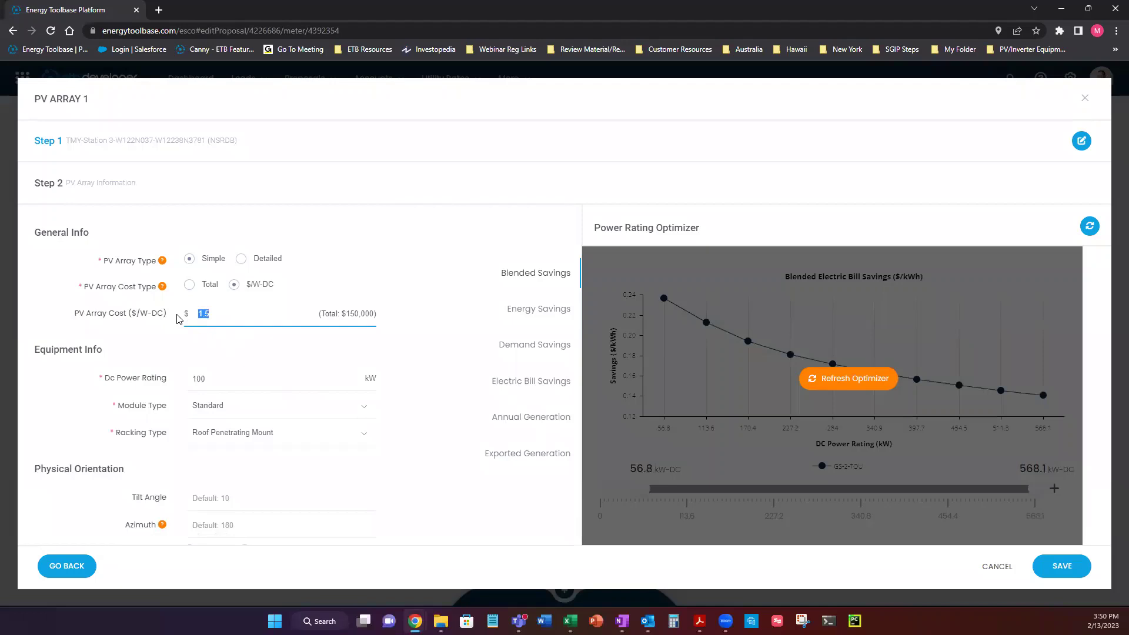
text(2)
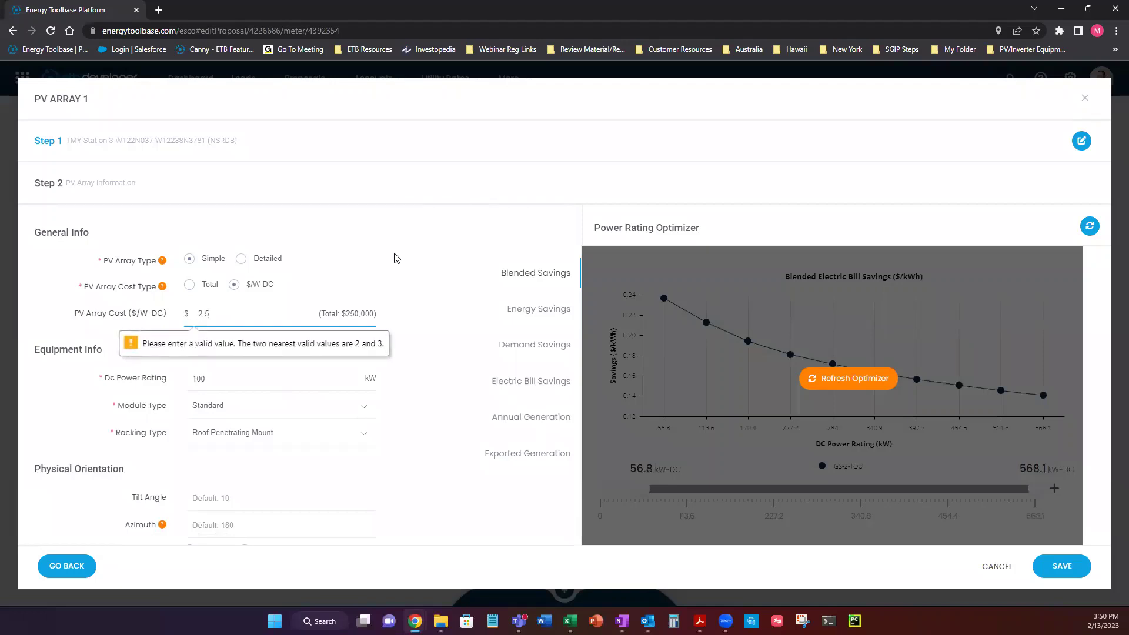
click(353, 336)
click(188, 284)
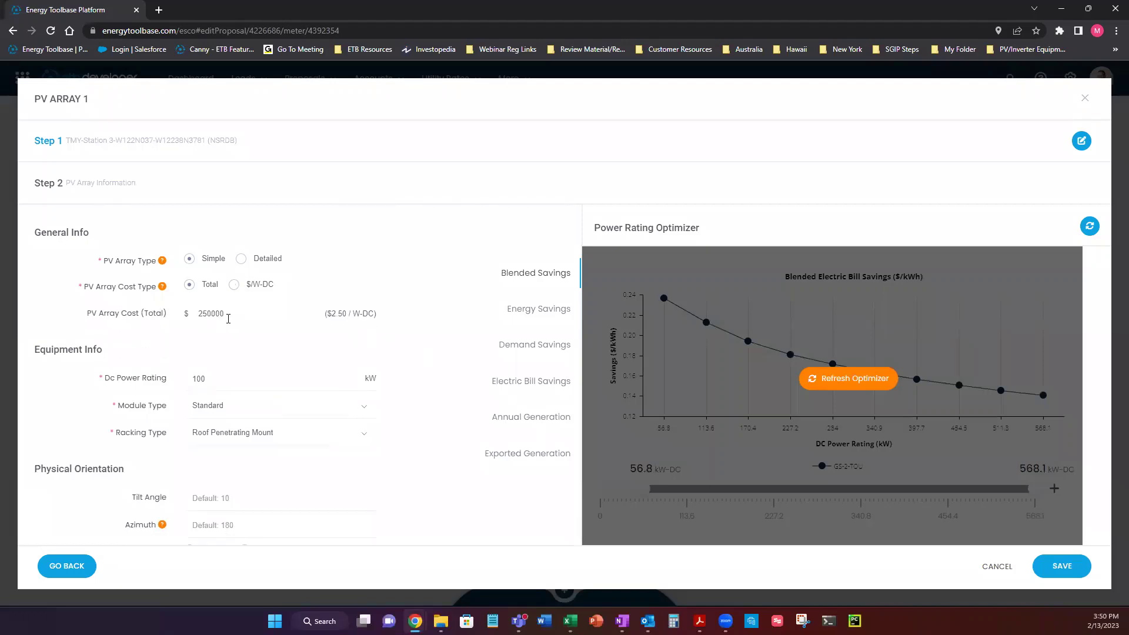
click(192, 316)
click(192, 341)
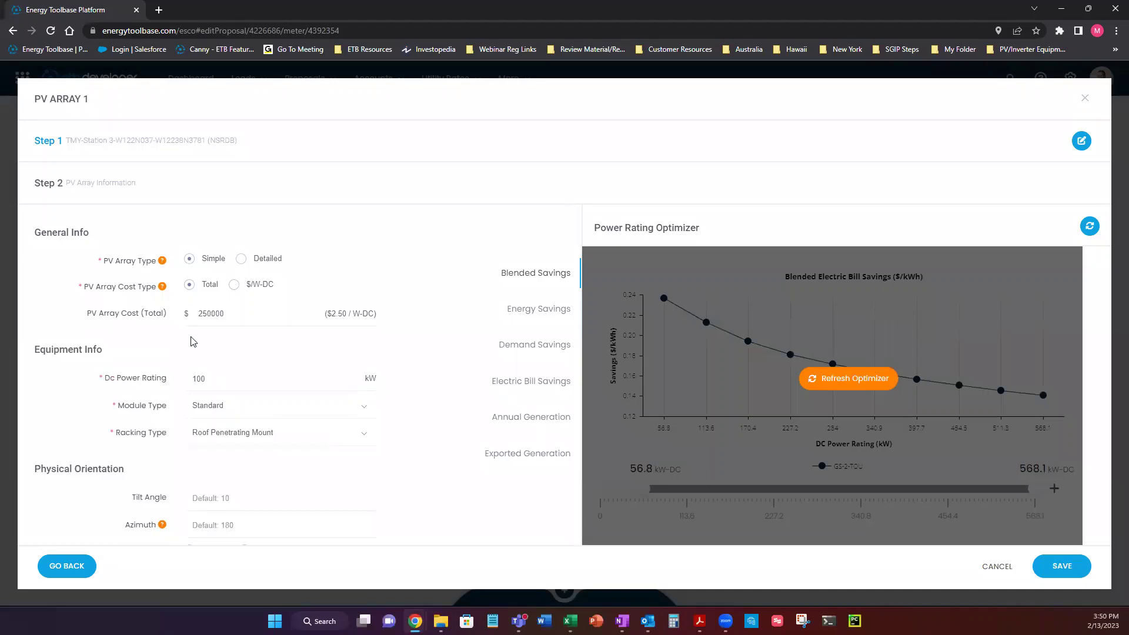
Review module and racking types, keeping Standard and Roof Penetrating Mount.
click(224, 414)
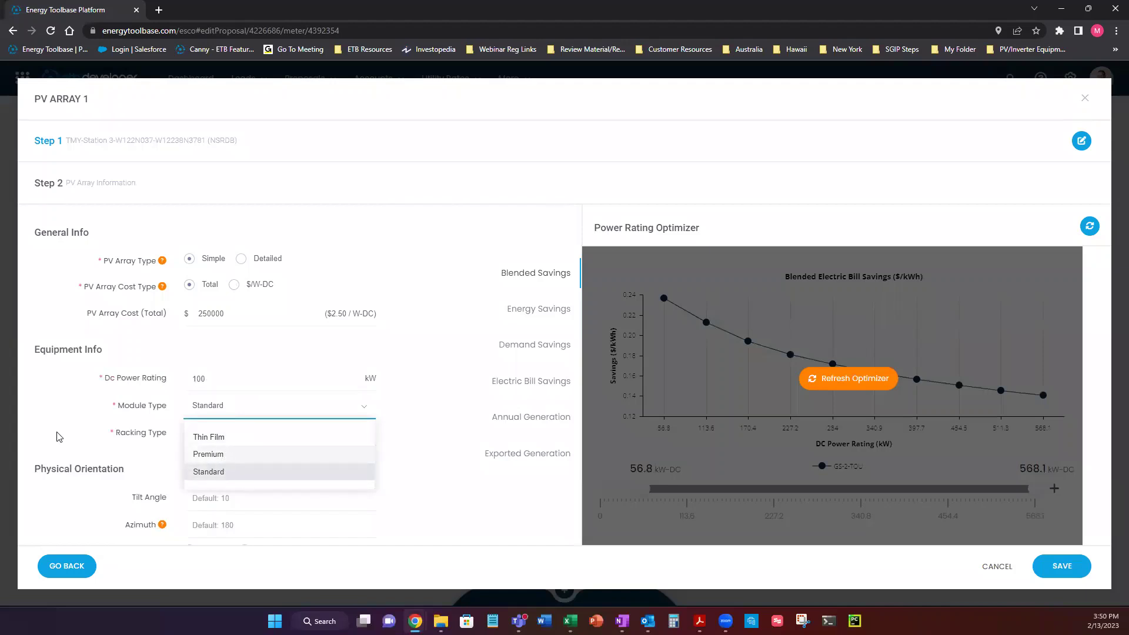
click(152, 454)
click(244, 436)
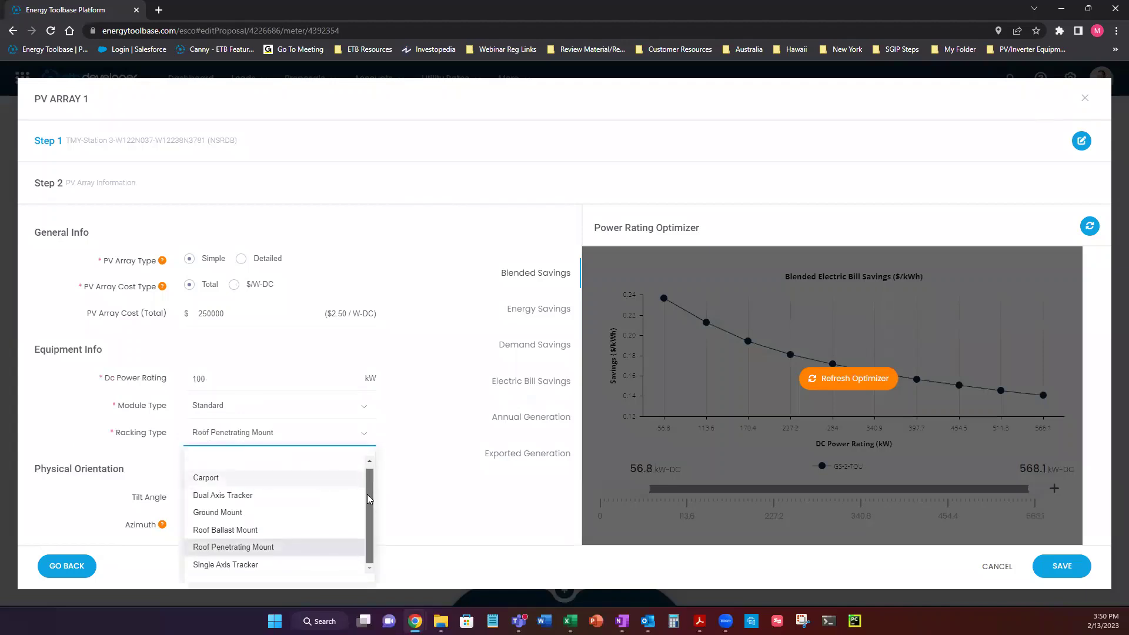
click(411, 332)
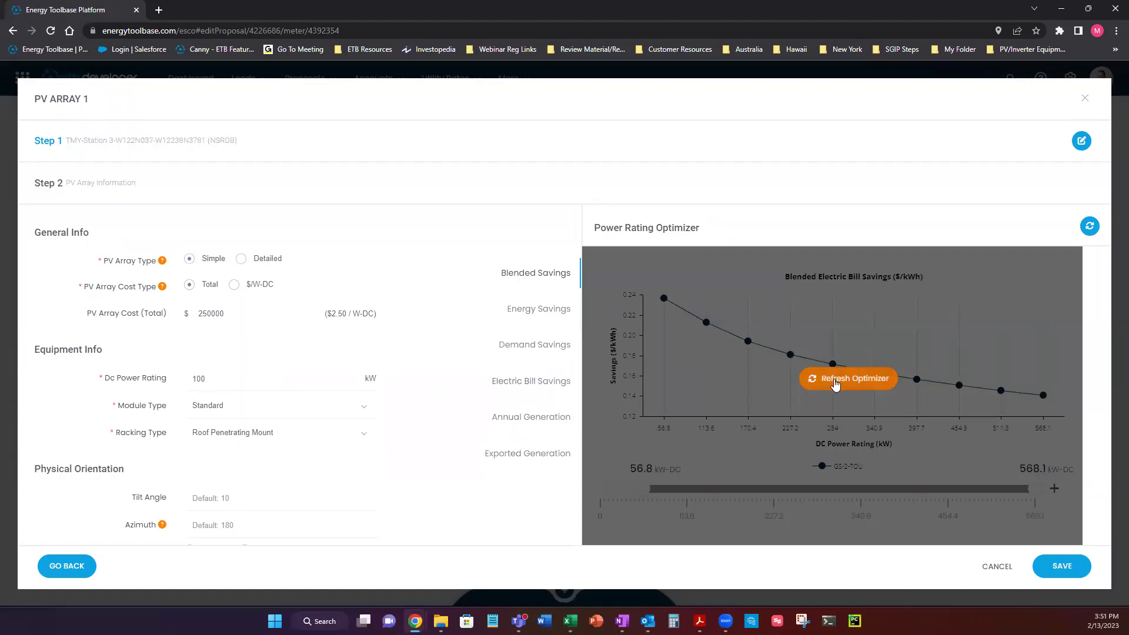
Refresh the Power Rating Optimizer to recalculate its charts.
click(834, 381)
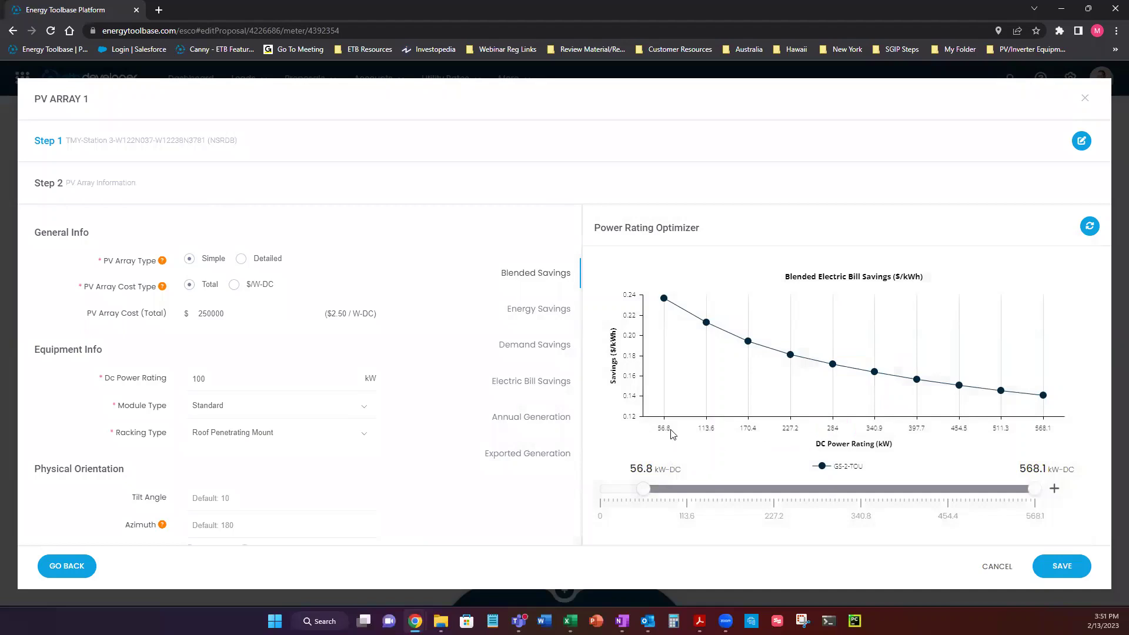
mouse_move(663, 300)
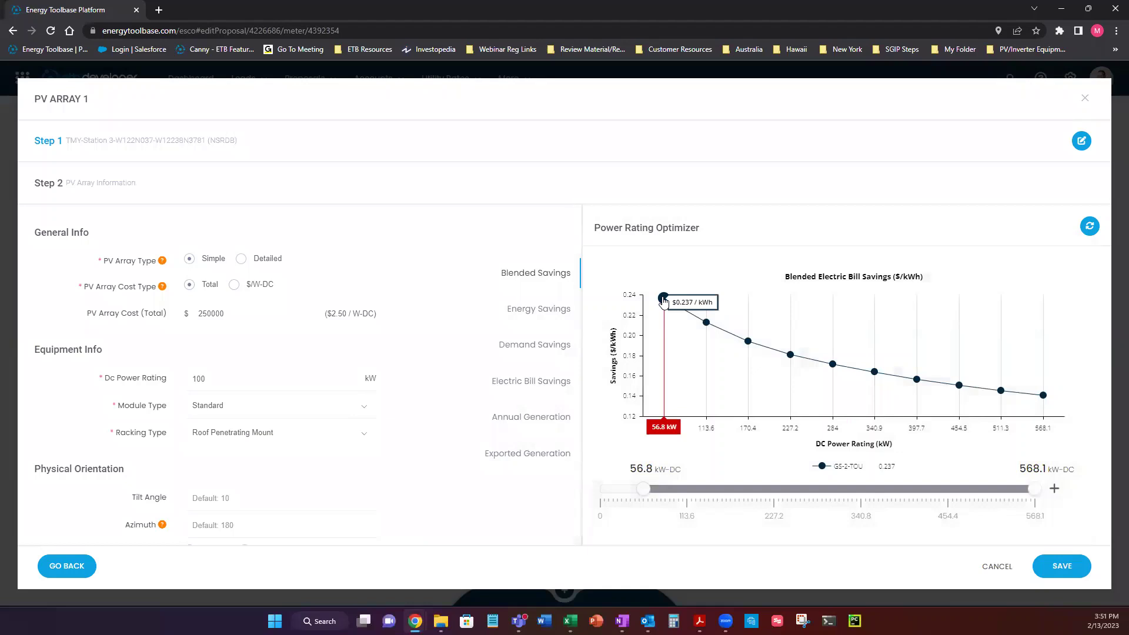
mouse_move(1042, 398)
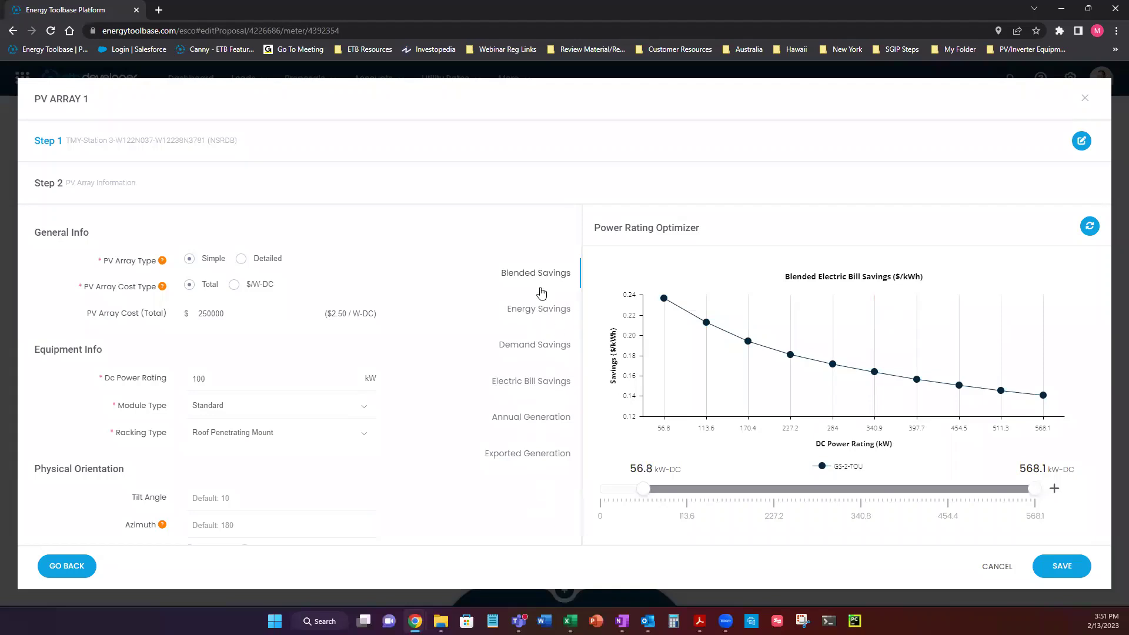
View the energy, demand, total bill savings, annual generation and exported energy charts.
click(541, 314)
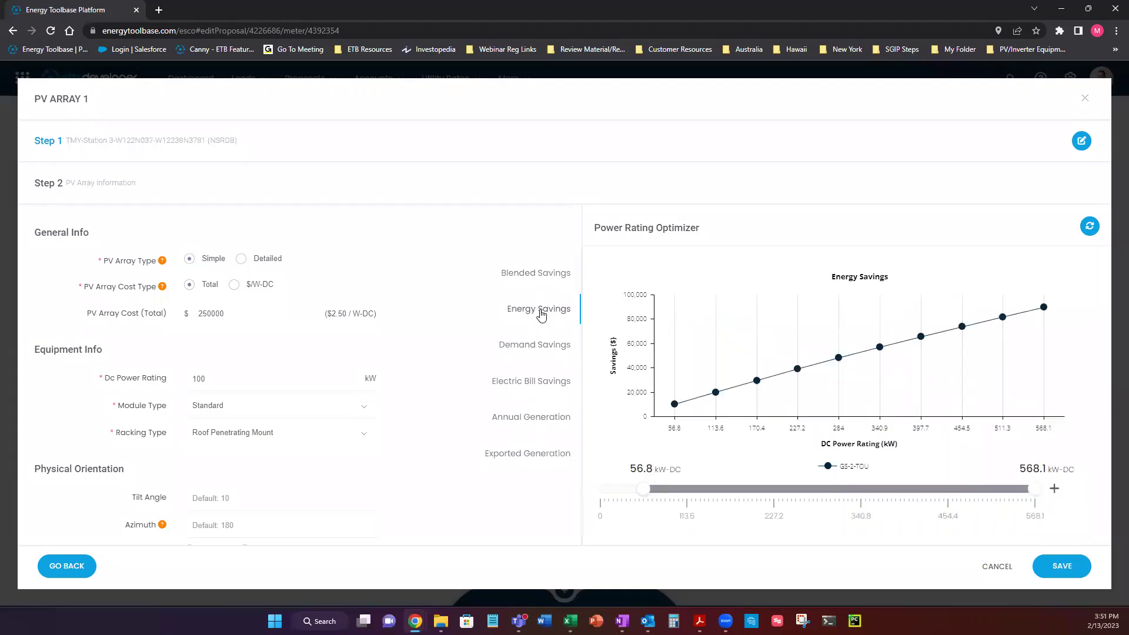
click(538, 351)
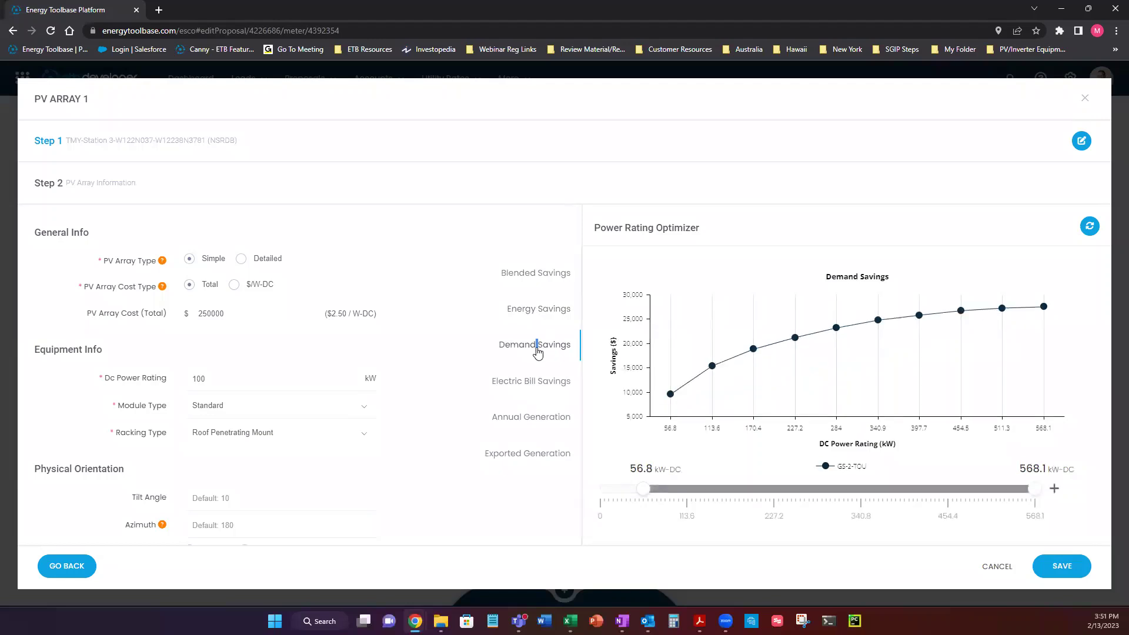
click(539, 385)
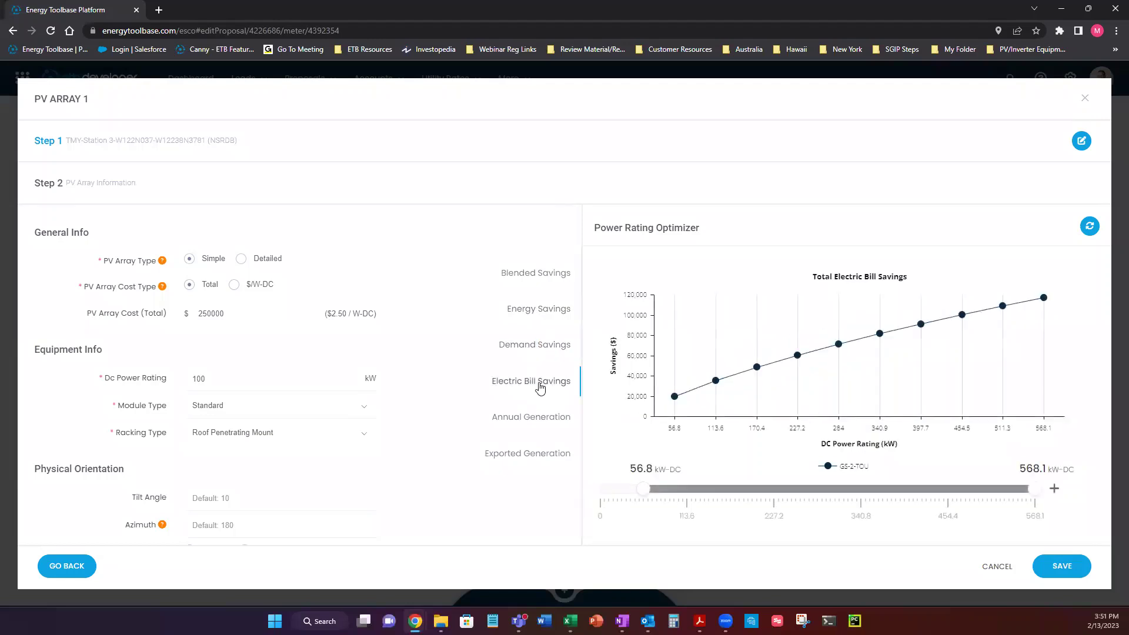
click(536, 420)
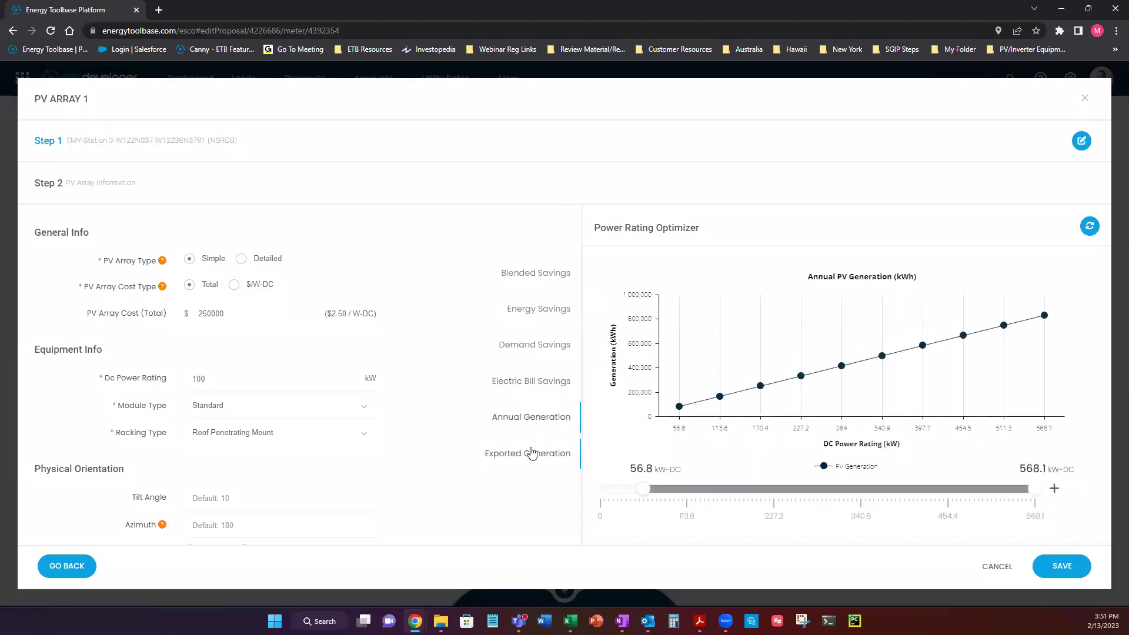
click(531, 453)
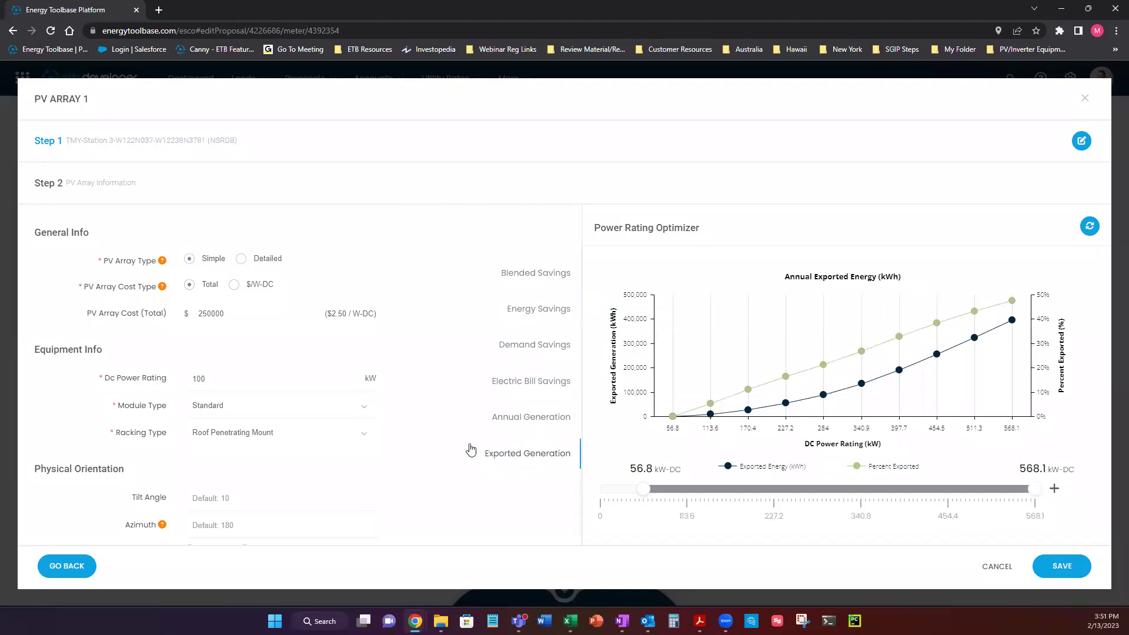
mouse_move(898, 372)
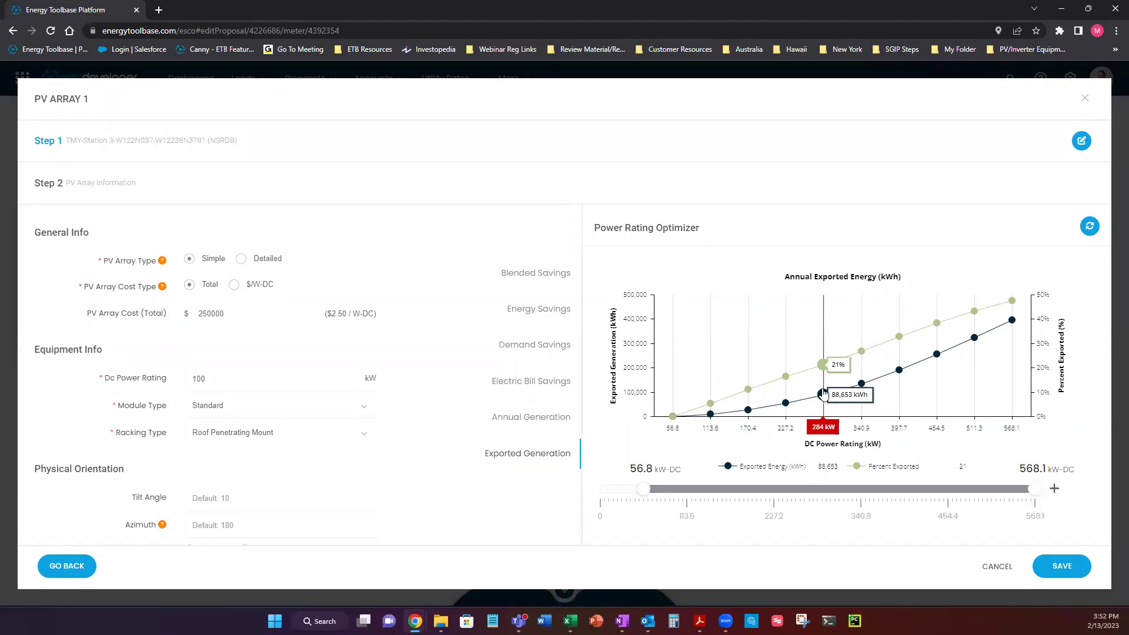
Size the array at the 454.5 kW exported-energy point and save PV Array 1.
click(936, 355)
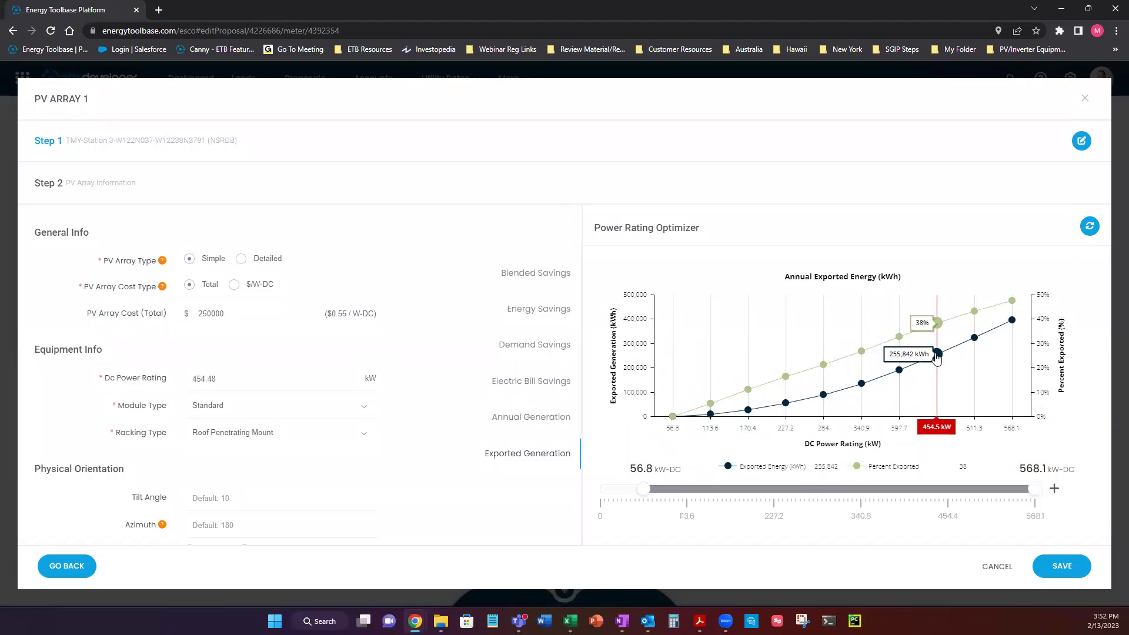
click(1064, 566)
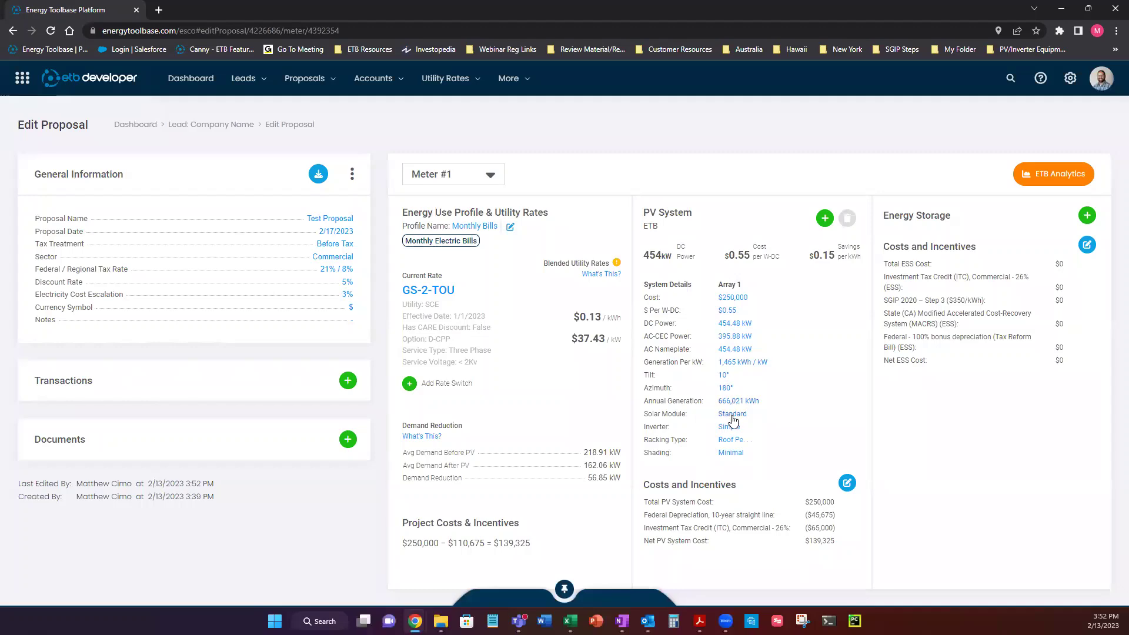
Reopen PV Array 1 and change its cost to $2.50 per W-DC.
click(728, 301)
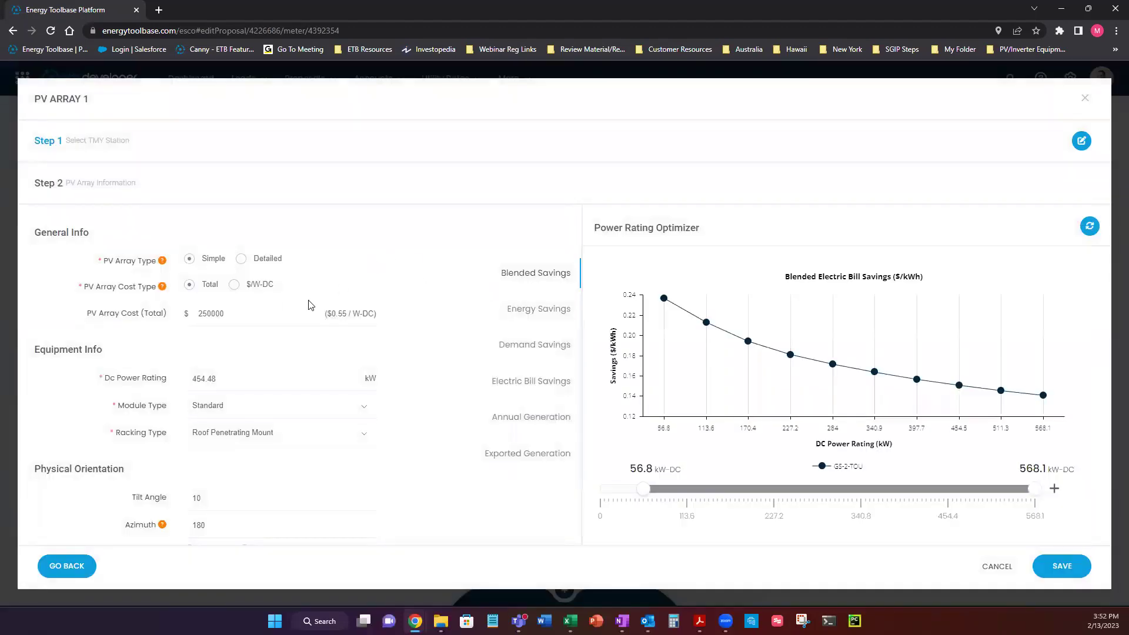
click(235, 286)
drag(253, 314, 195, 315)
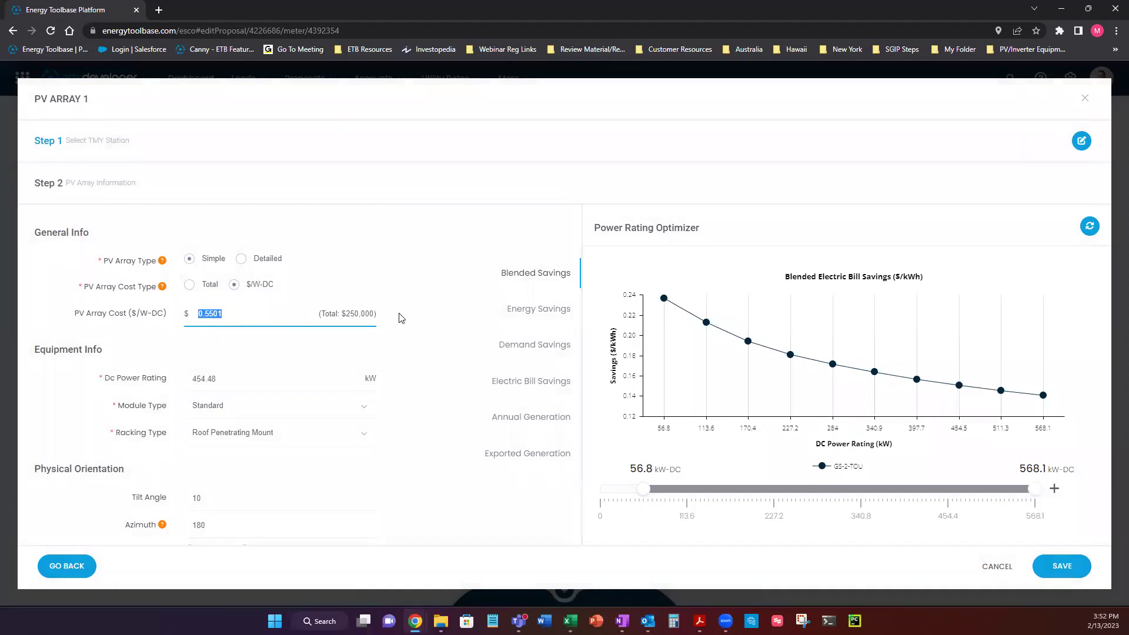
text(2.5)
Confirm tilt 10° and azimuth 180°, then save the repriced array.
scroll(219, 400, down, 2)
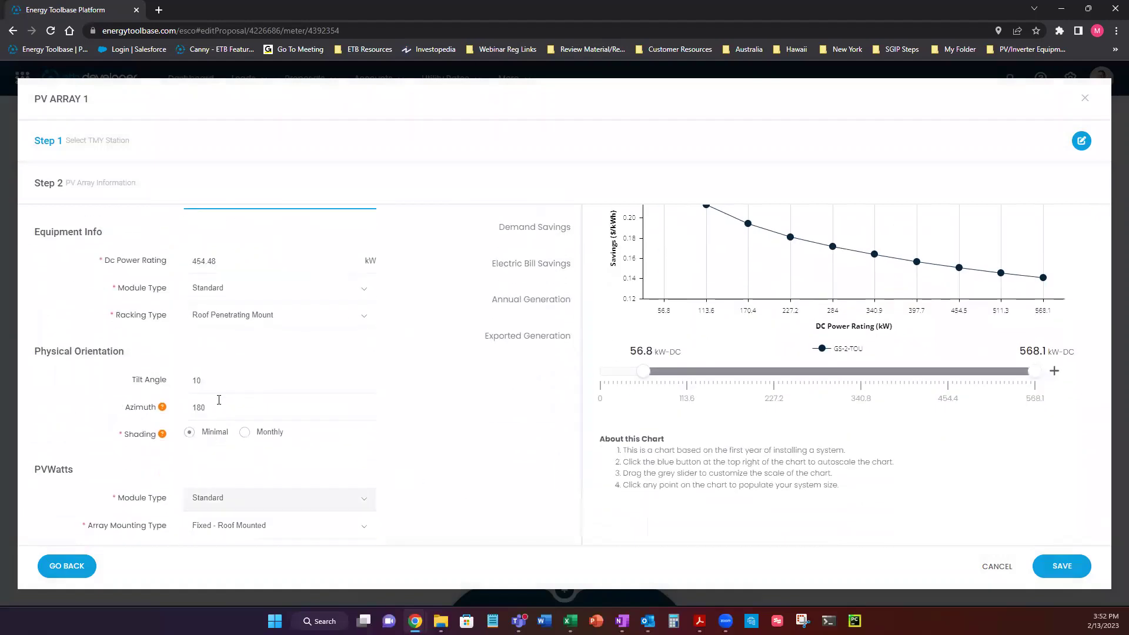
click(213, 384)
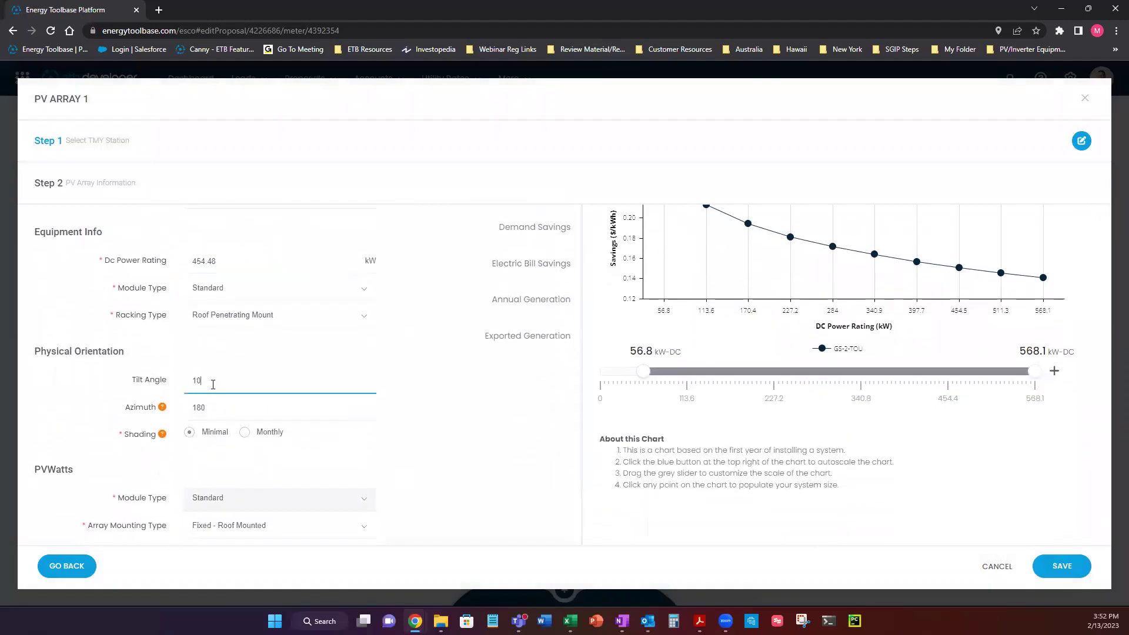
click(228, 410)
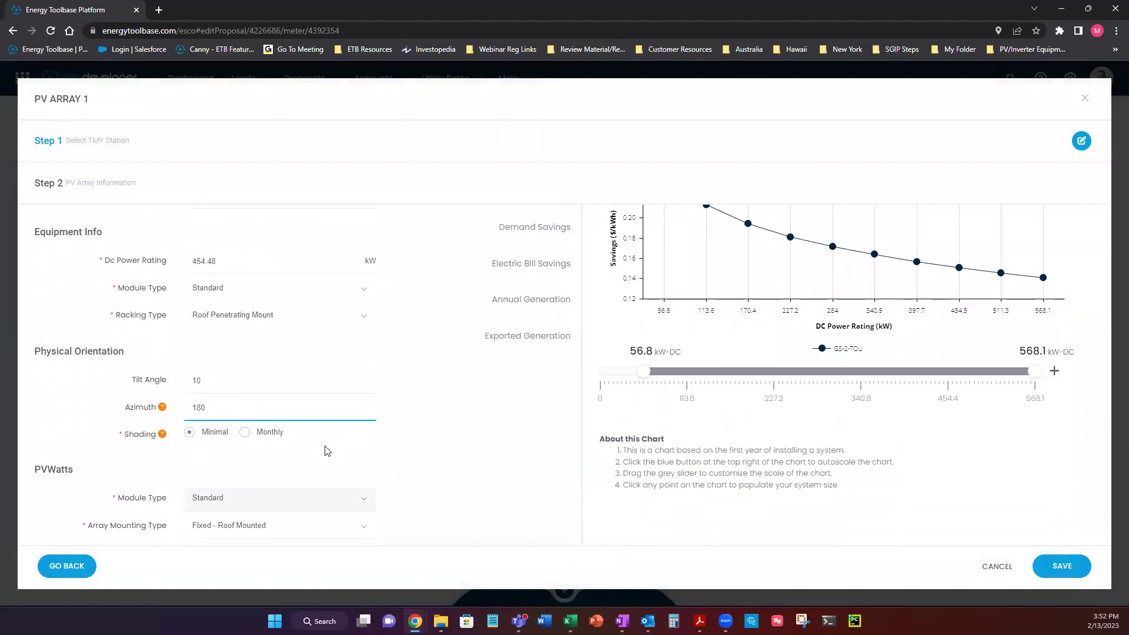
click(1052, 566)
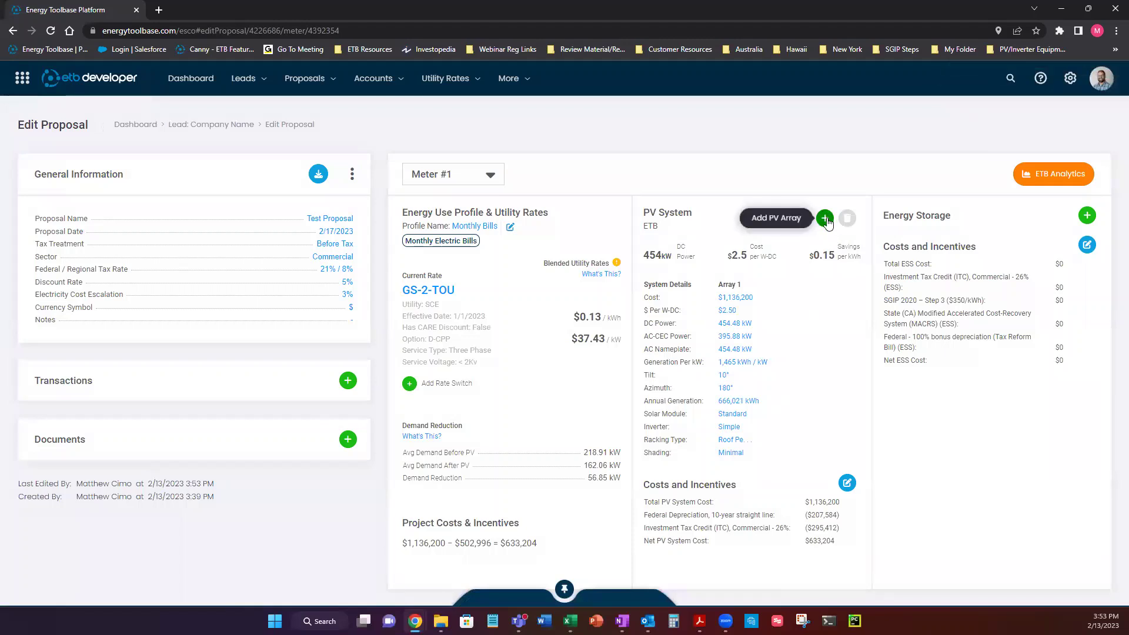
Add PV Array 2 from a PVWatts Simulation at the recommended TMY station.
click(825, 221)
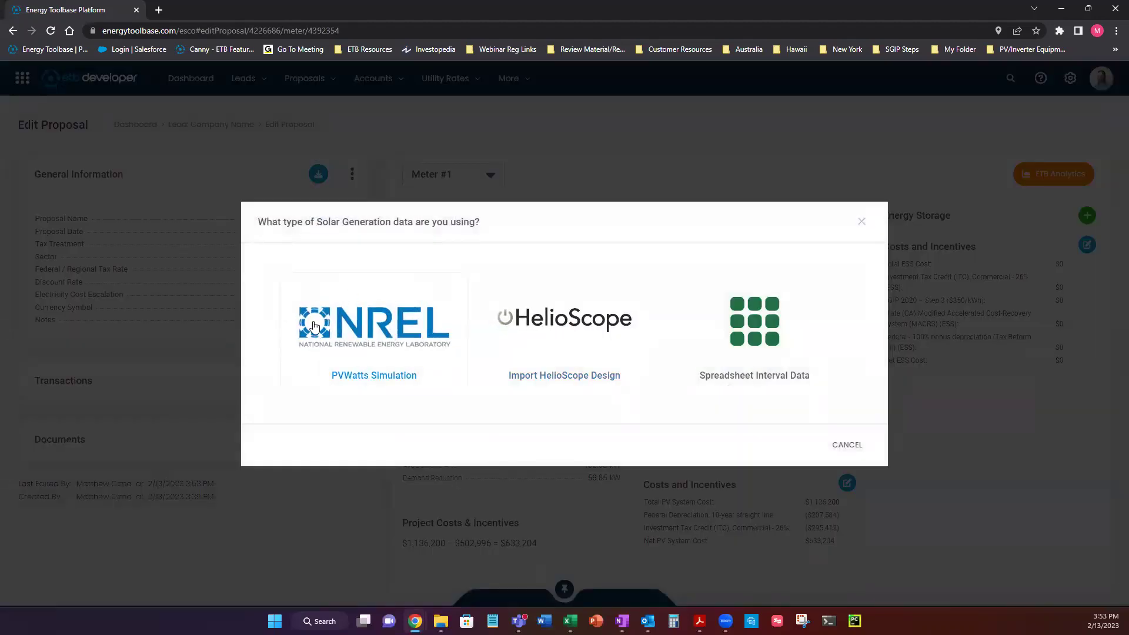
click(361, 332)
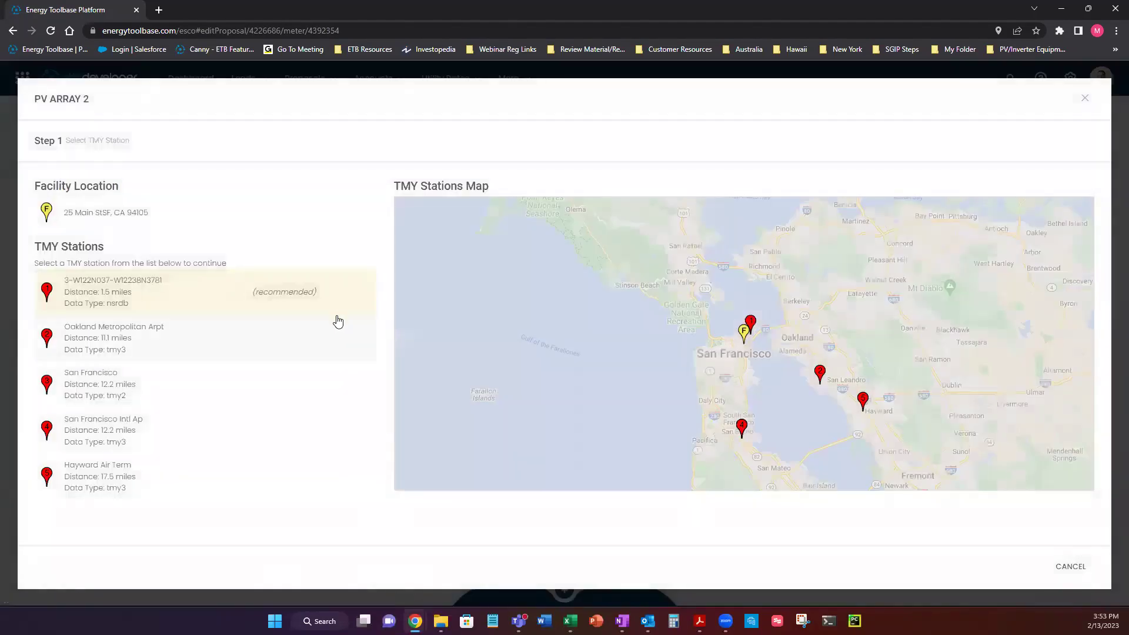
click(300, 294)
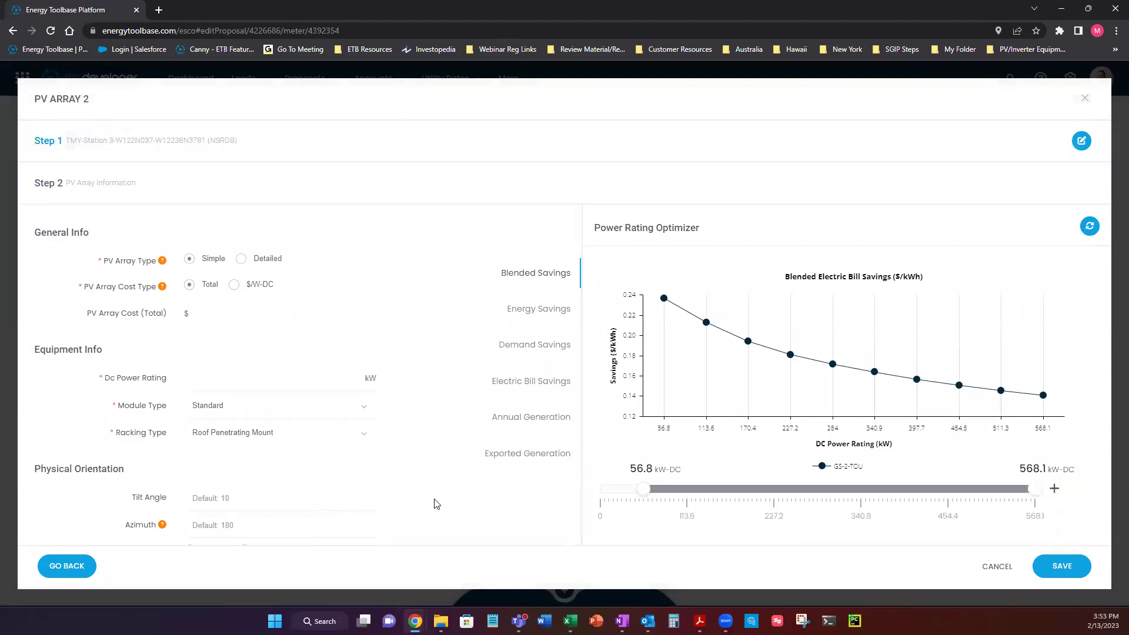
Inspect PV Array 2's default tilt angle and azimuth fields.
scroll(329, 488, down, 2)
click(221, 381)
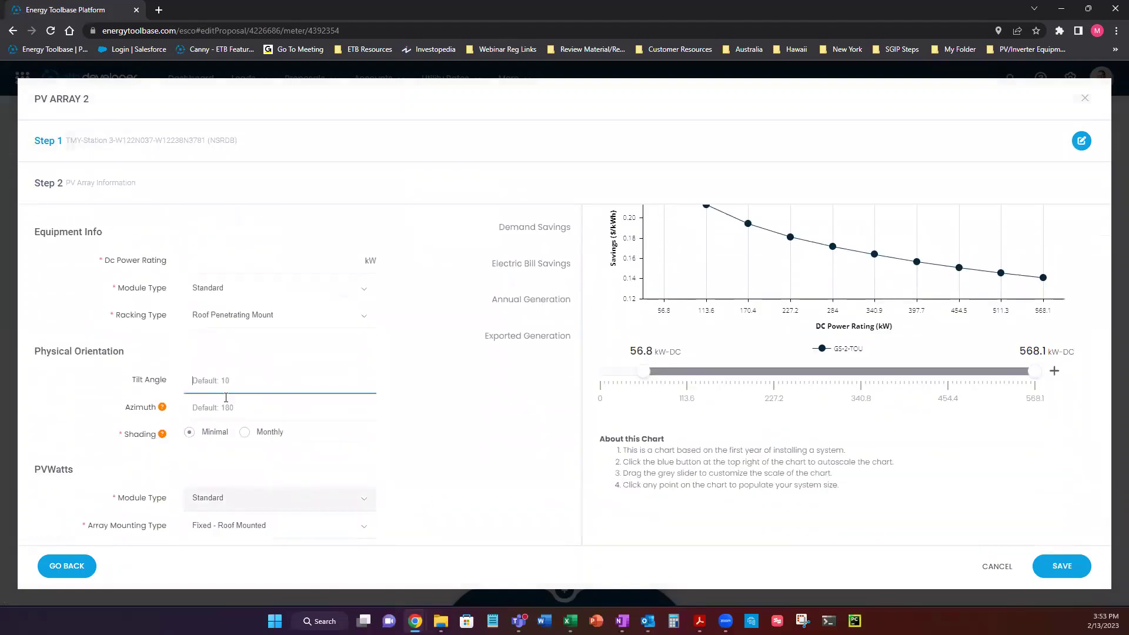
key(Tab)
click(224, 382)
click(433, 370)
scroll(531, 378, up, 2)
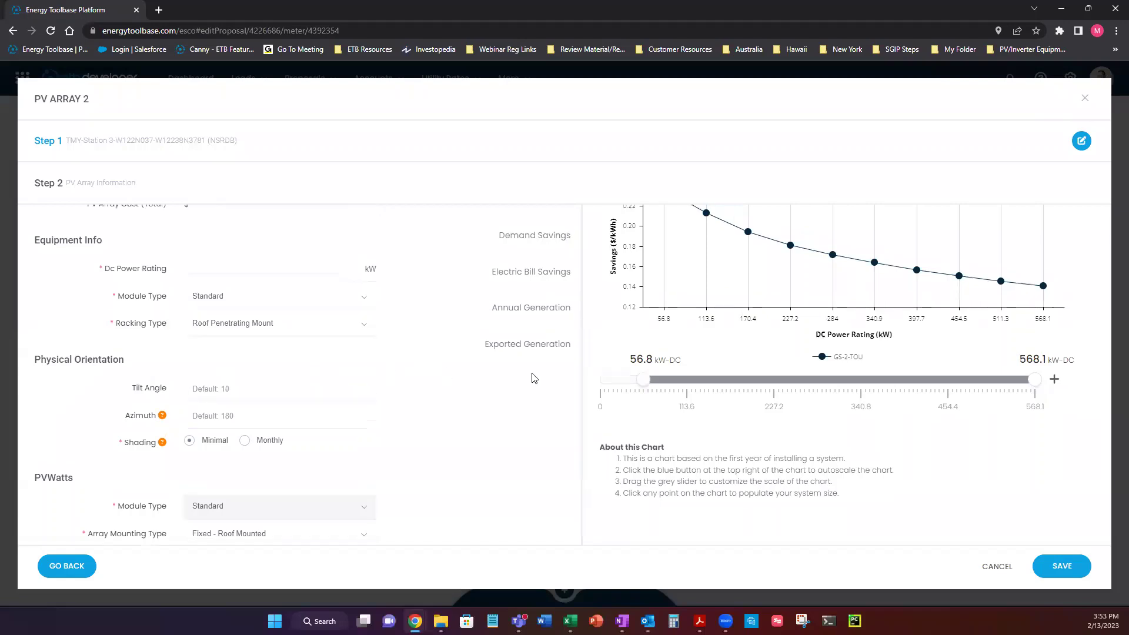